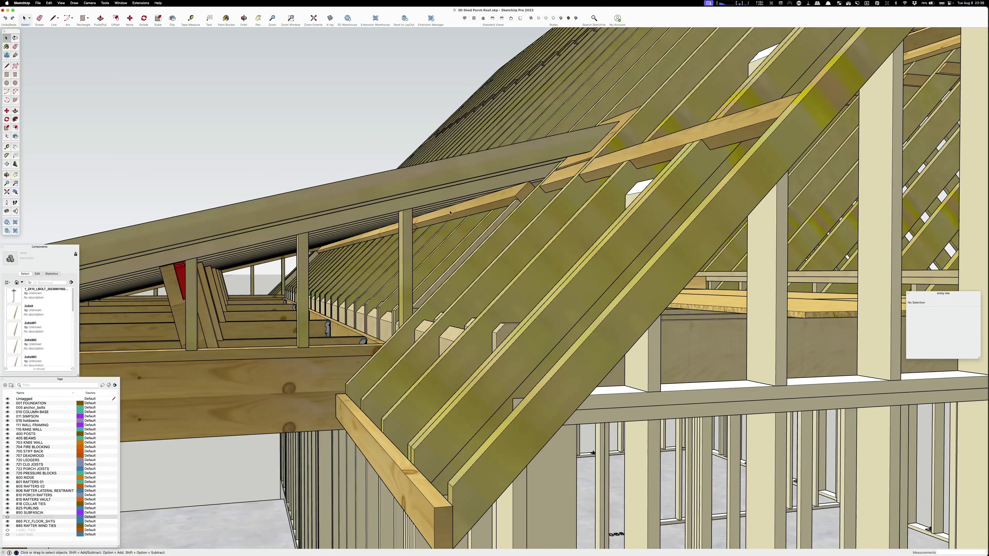
Select the flat board beneath the porch rafters and examine how the porch roof framing bears on the main roof rafters
click(480, 209)
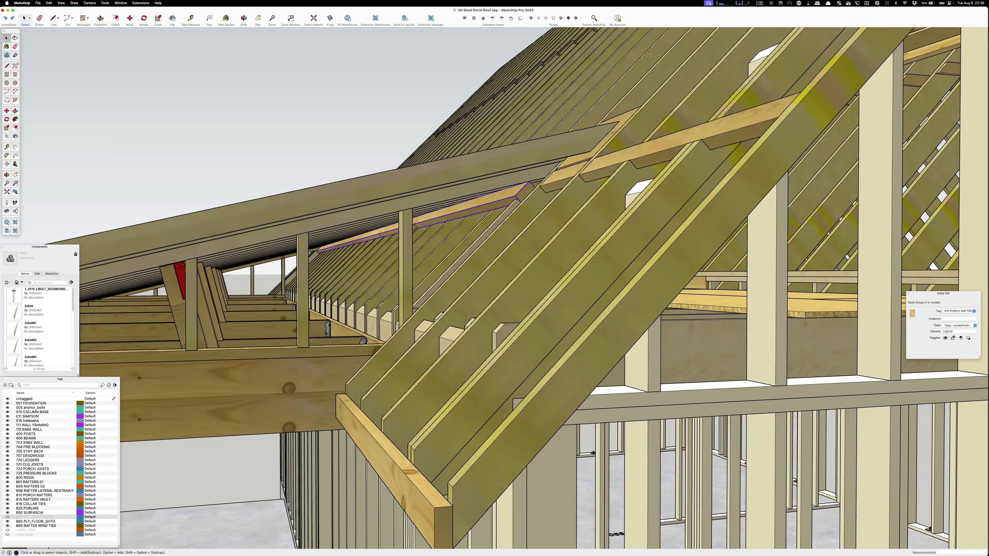
scroll(409, 242, down, 10)
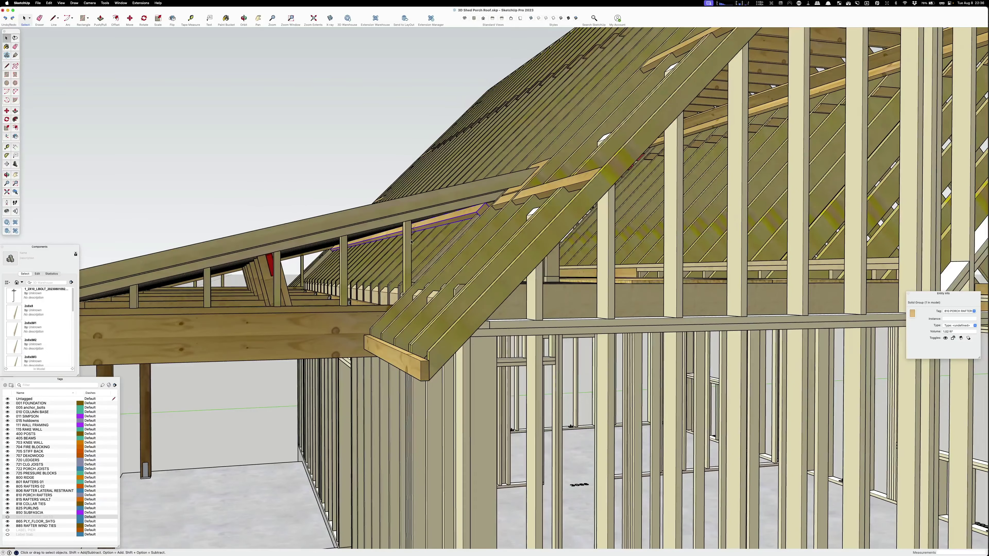
middle_drag(409, 242, 305, 312)
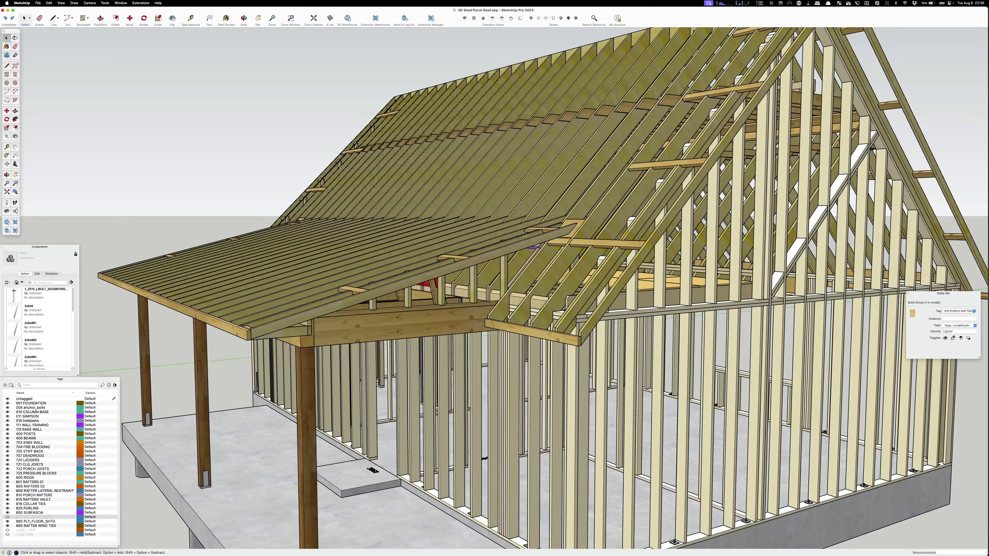
scroll(524, 234, down, 5)
scroll(501, 211, up, 8)
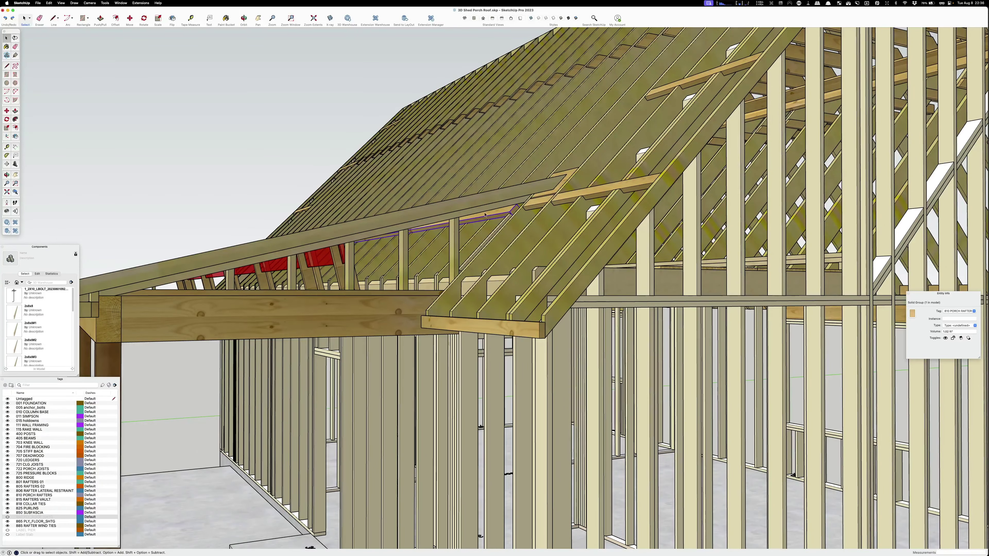
middle_drag(214, 236, 194, 276)
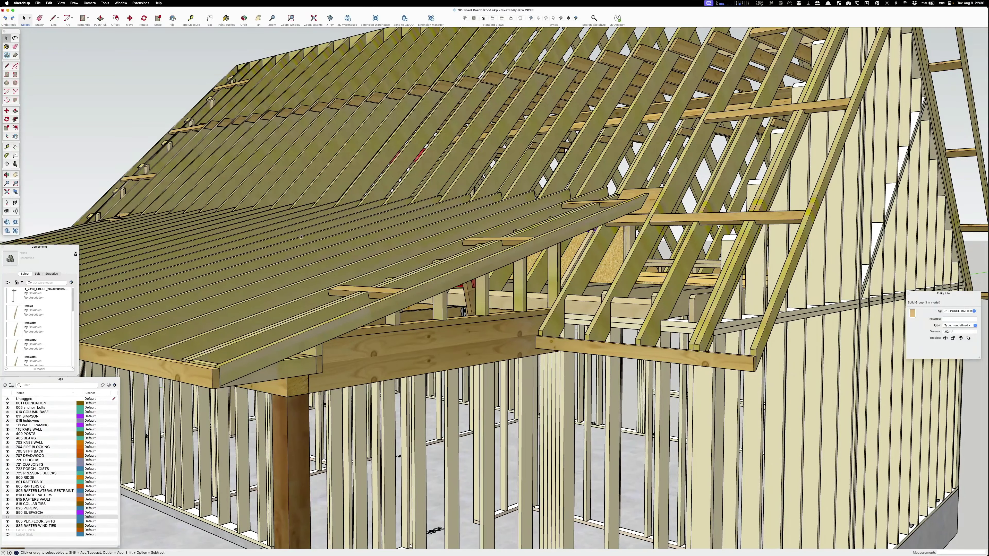
middle_drag(301, 237, 251, 252)
scroll(234, 252, up, 3)
scroll(254, 251, up, 3)
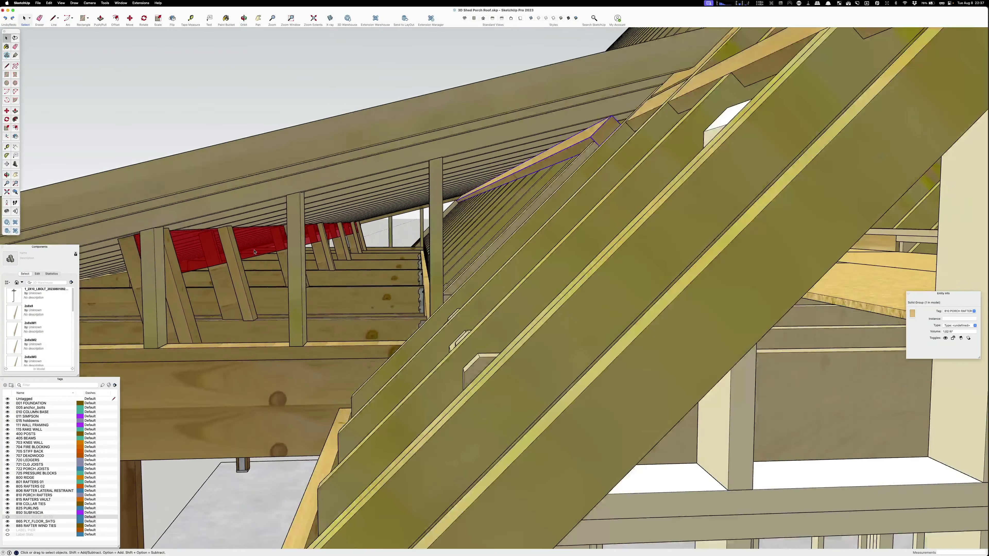
scroll(255, 252, up, 2)
middle_drag(197, 233, 240, 215)
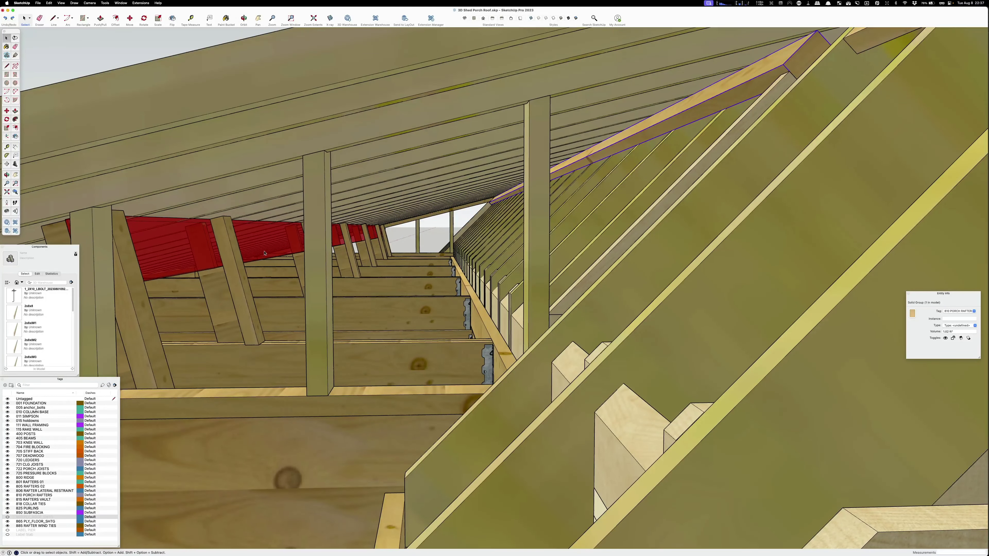
Examine the whole house frame from the gable end, including the porch roof and foundation
scroll(265, 254, down, 3)
scroll(287, 250, down, 10)
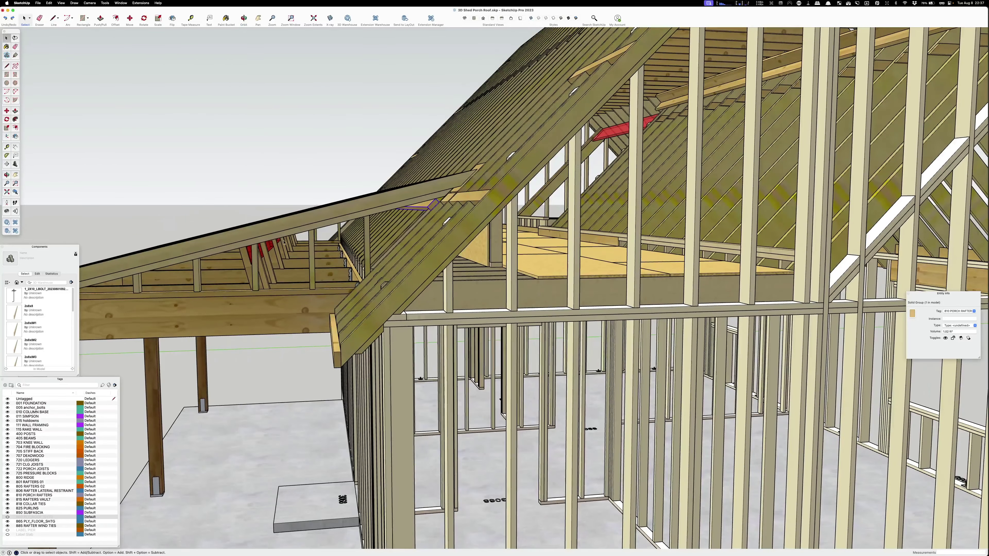
scroll(232, 244, down, 5)
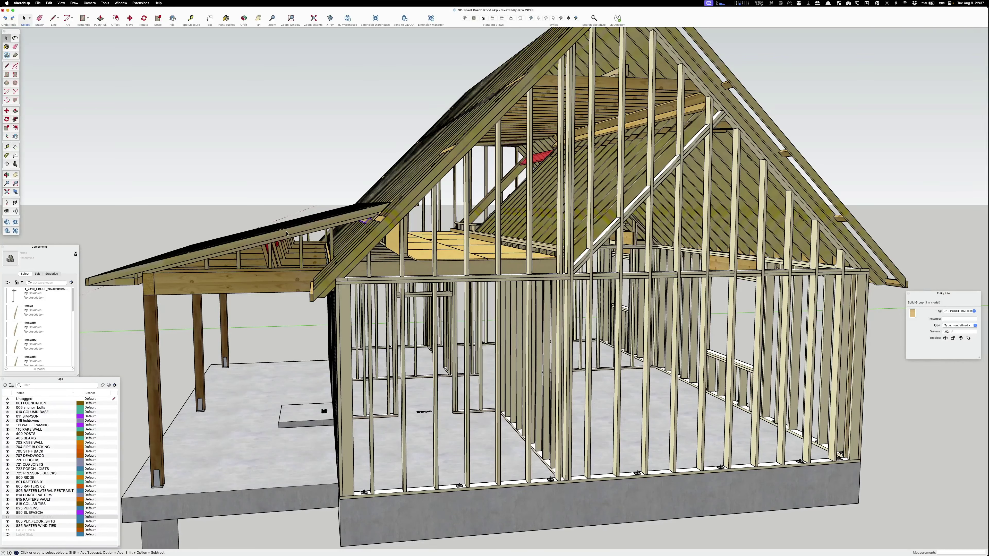
scroll(239, 224, down, 3)
middle_drag(239, 224, 232, 183)
scroll(207, 253, down, 3)
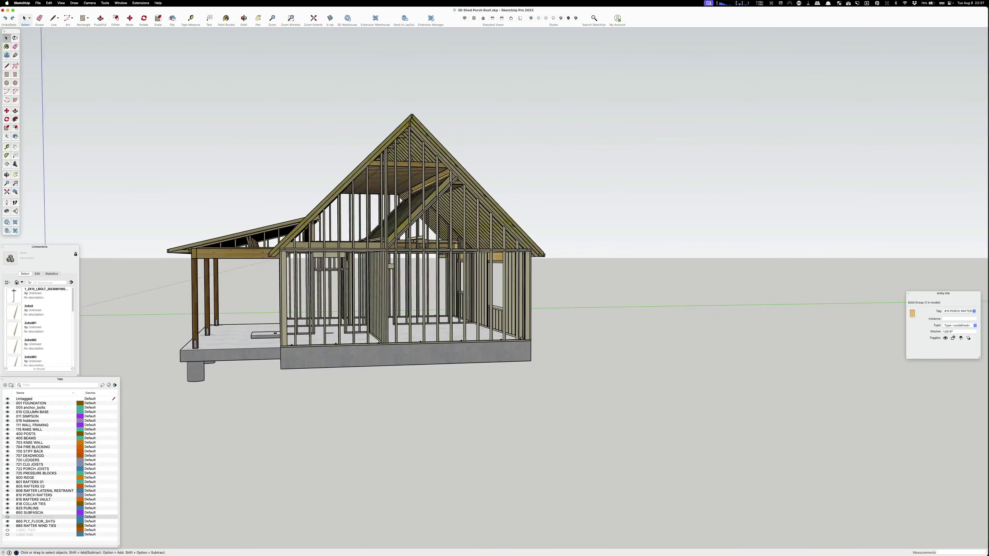
scroll(323, 225, up, 4)
middle_drag(324, 225, 283, 265)
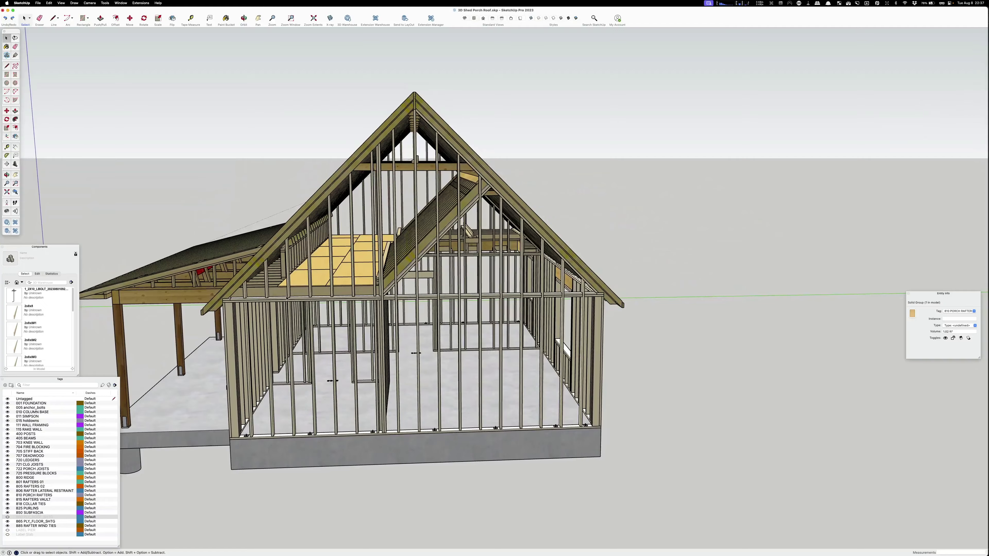
Hide the PLY_FLOOR_SHTG tag to expose the loft floor joists behind the gable wall
scroll(283, 265, up, 5)
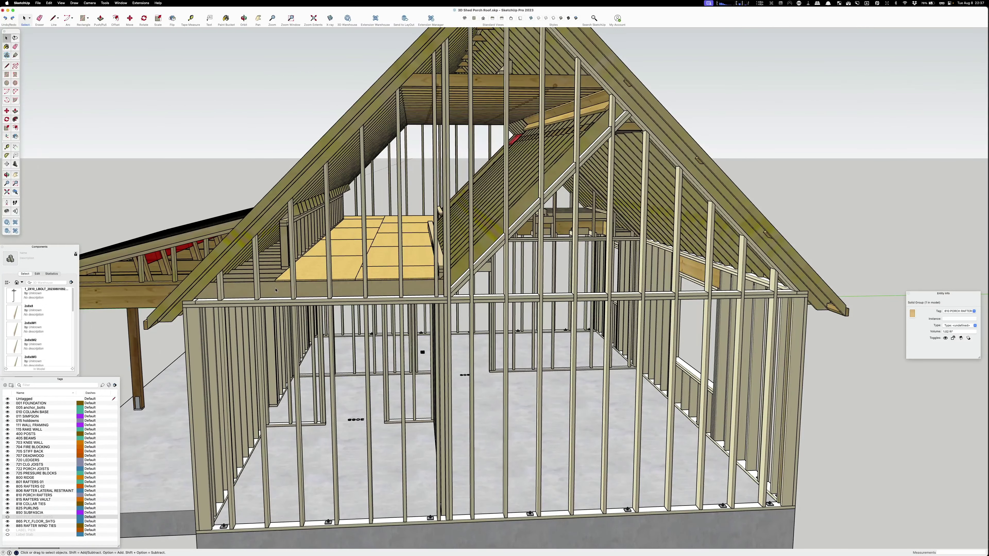
scroll(276, 290, up, 3)
middle_drag(324, 263, 310, 275)
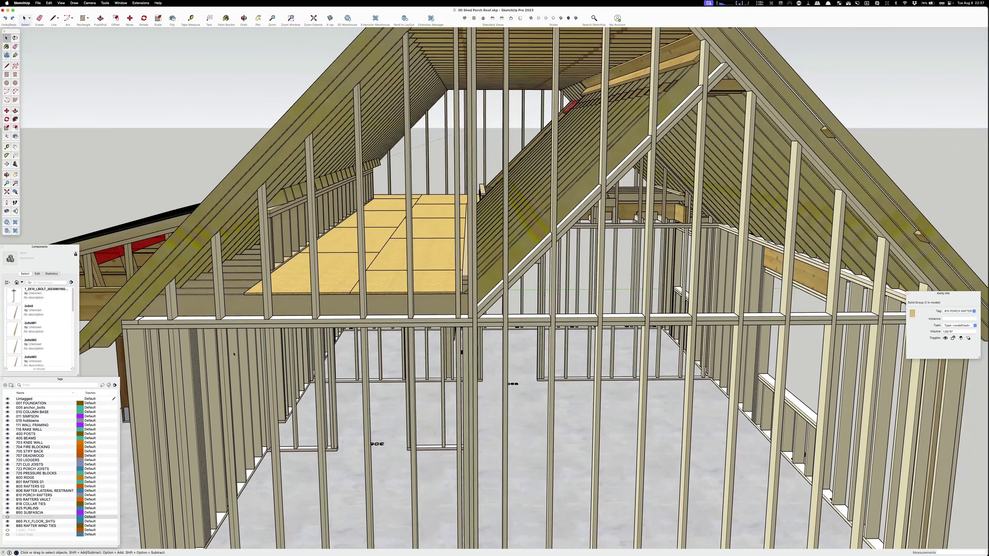
click(7, 521)
scroll(225, 344, up, 3)
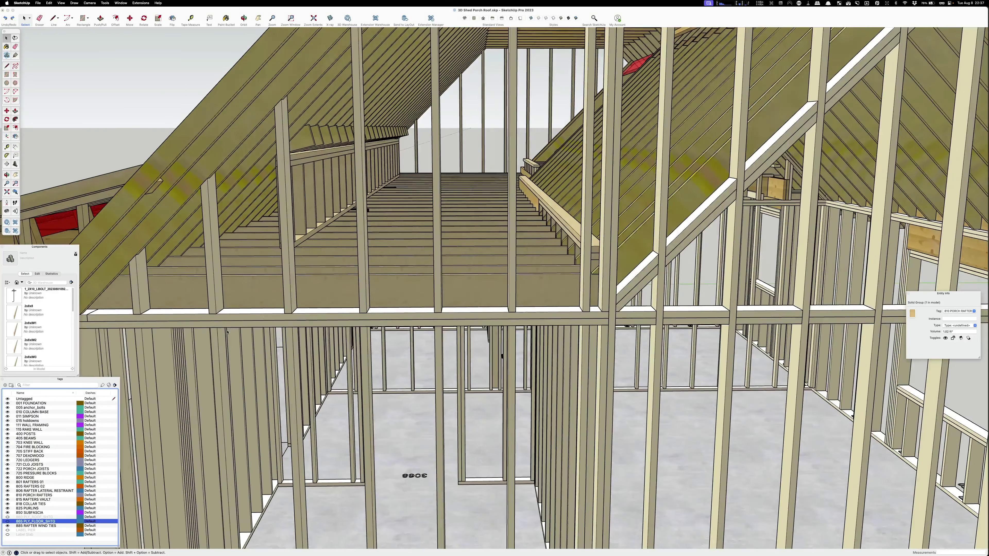
middle_drag(365, 254, 404, 183)
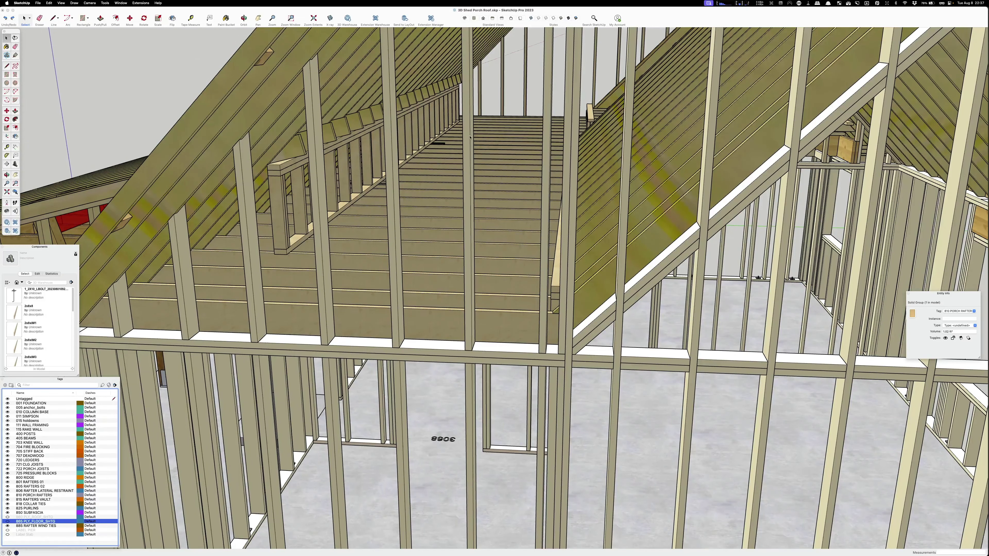
Examine the exposed ceiling joists in relation to the gable wall, main rafters and porch roof
middle_drag(475, 191, 391, 272)
scroll(406, 173, down, 5)
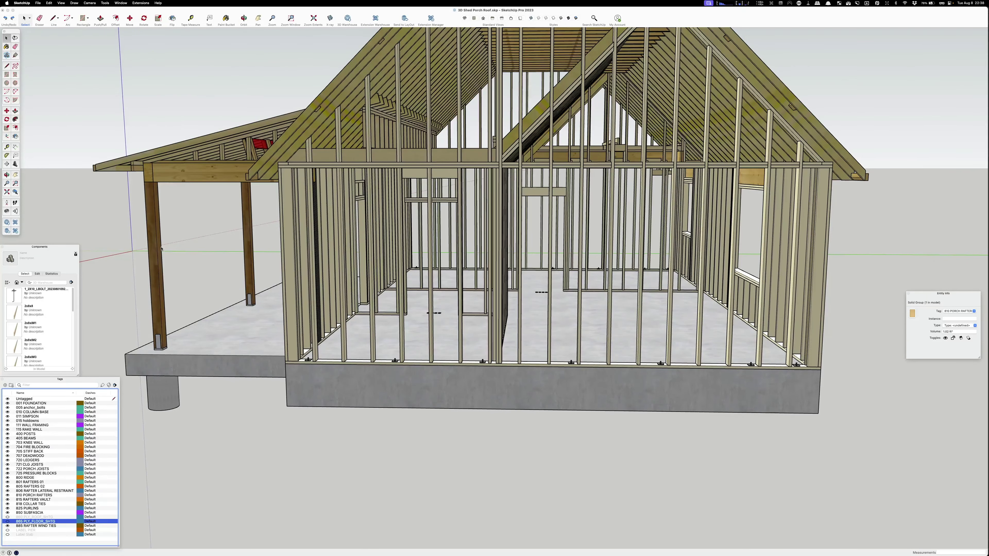
middle_drag(431, 286, 387, 322)
scroll(386, 322, up, 3)
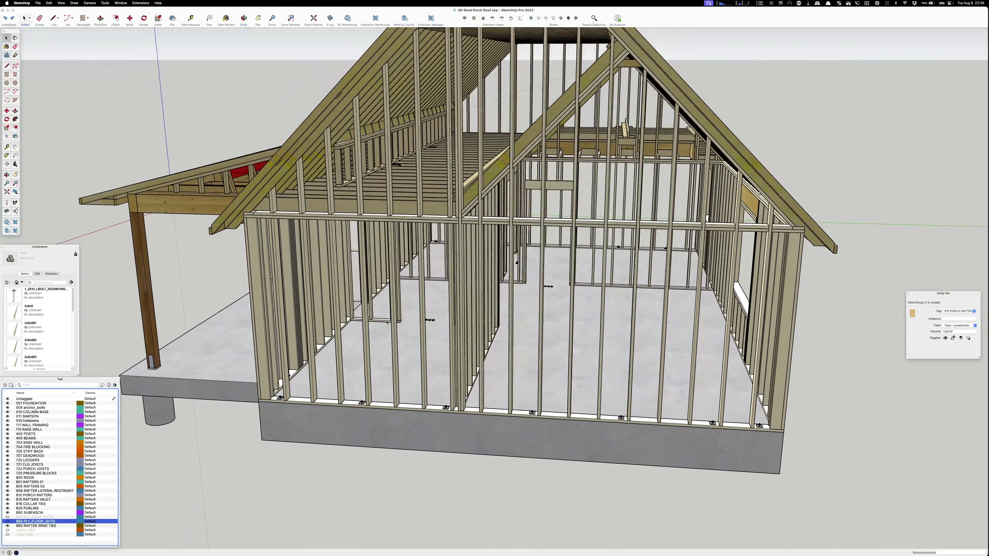
middle_drag(444, 181, 368, 154)
scroll(368, 153, up, 4)
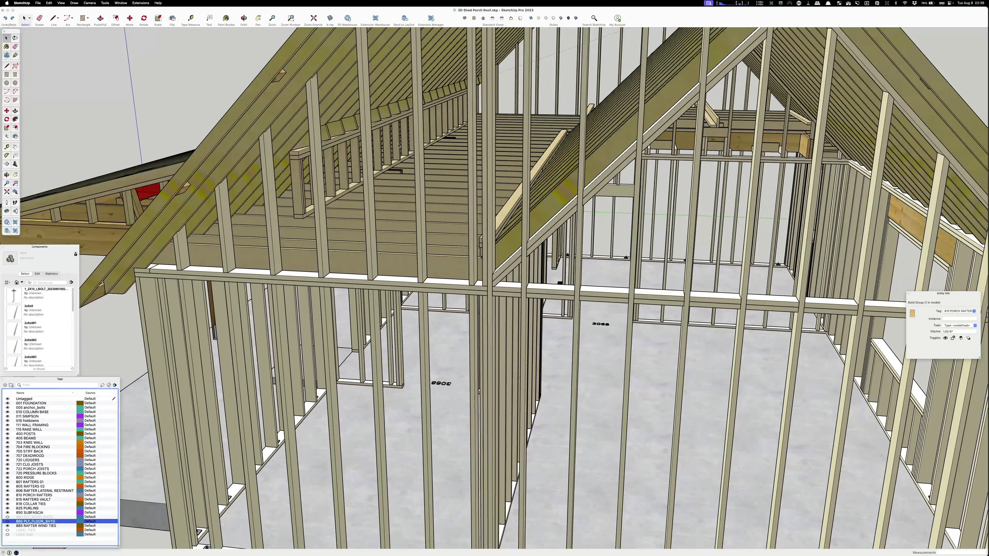
scroll(311, 144, up, 2)
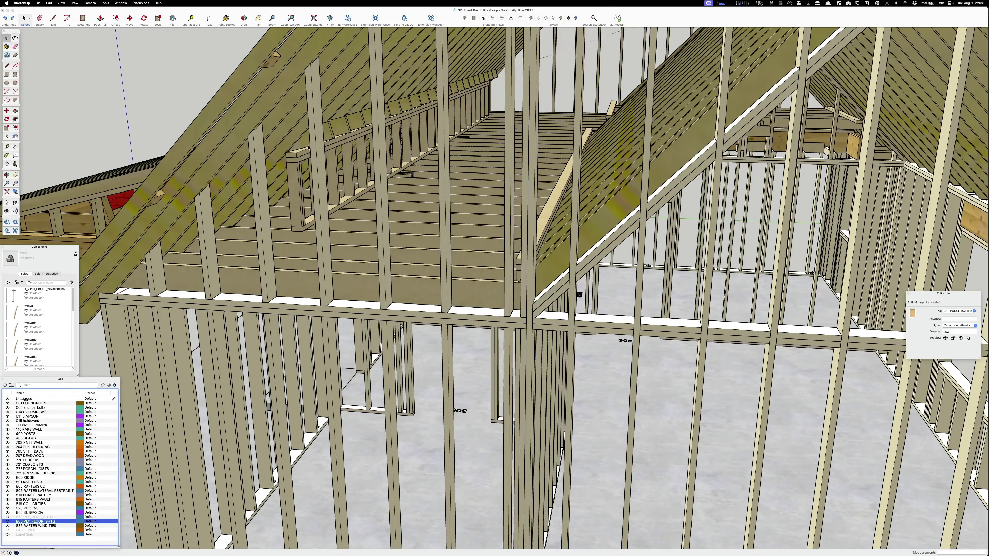
middle_drag(319, 145, 366, 144)
scroll(366, 144, up, 4)
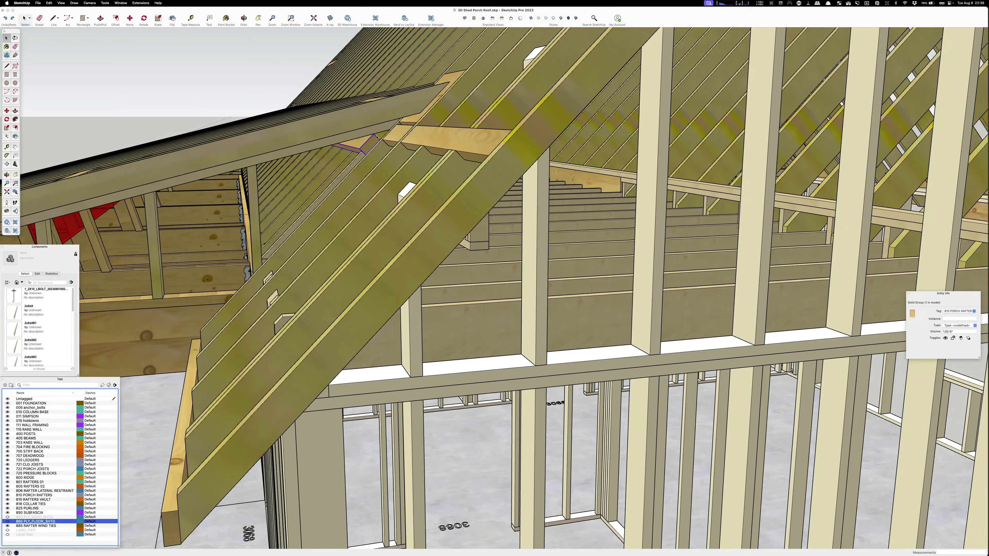
Inspect the loft knee wall up close, from its bottom plate on the joists to the rafters above
middle_drag(395, 134, 457, 113)
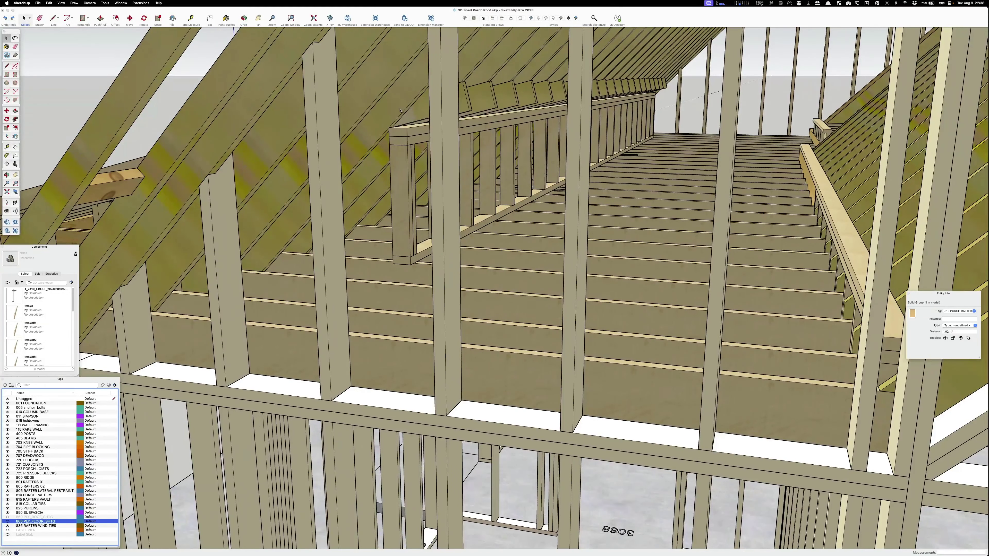
middle_drag(407, 133, 402, 253)
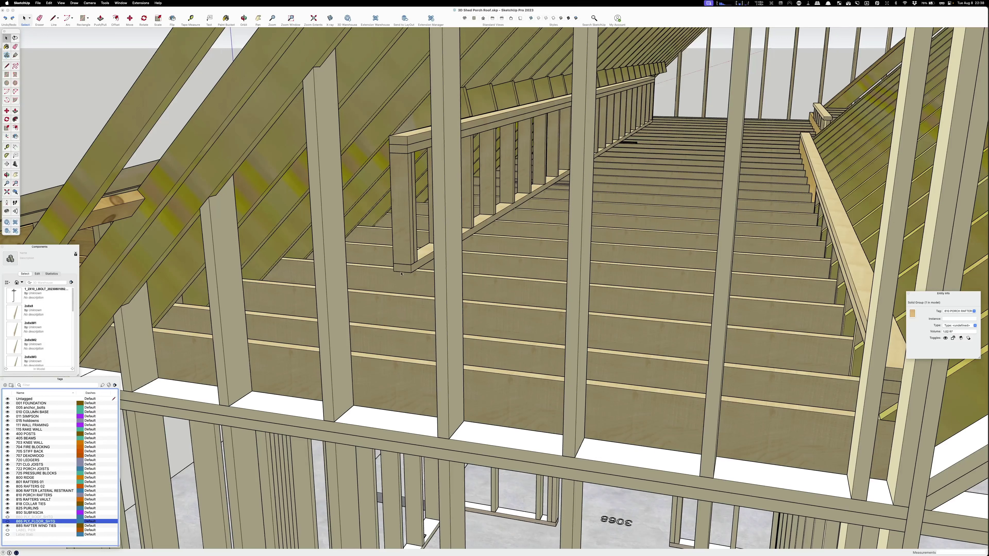
middle_drag(487, 256, 467, 242)
scroll(563, 272, down, 10)
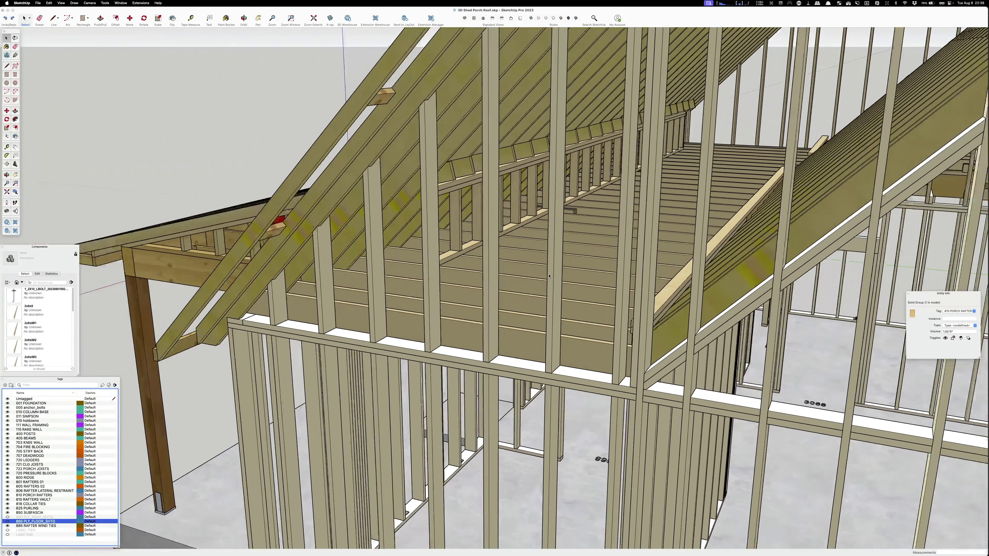
scroll(579, 221, up, 10)
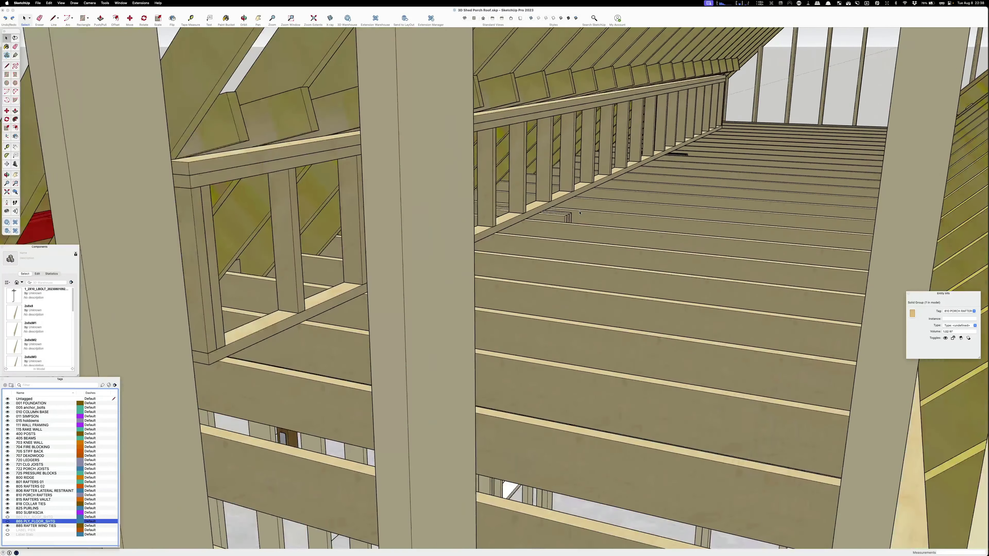
scroll(539, 220, up, 2)
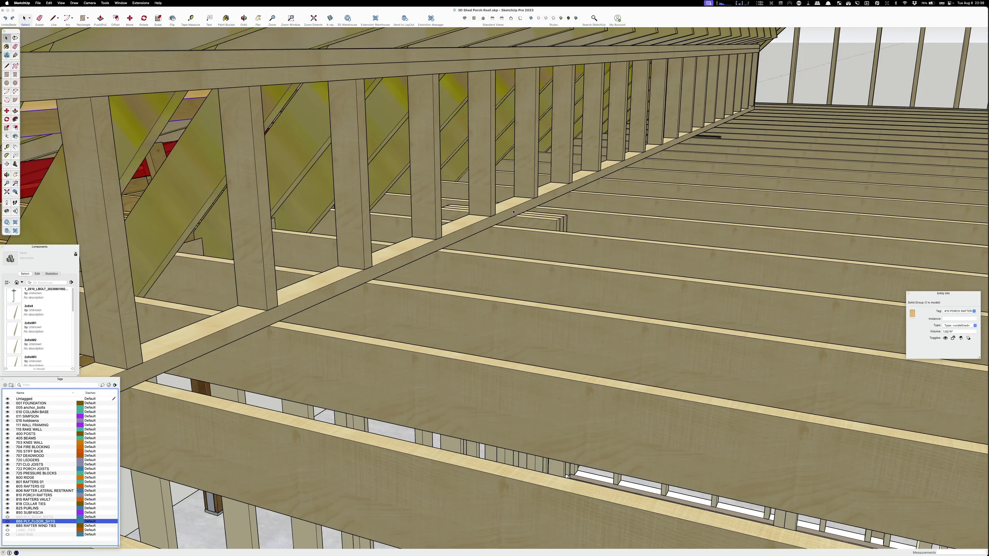
scroll(534, 164, up, 5)
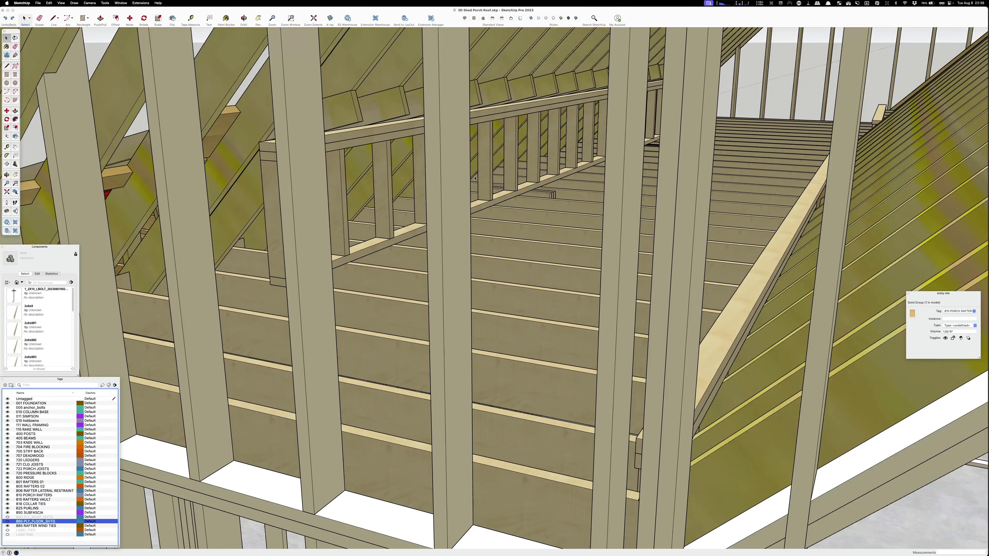
middle_drag(474, 178, 453, 170)
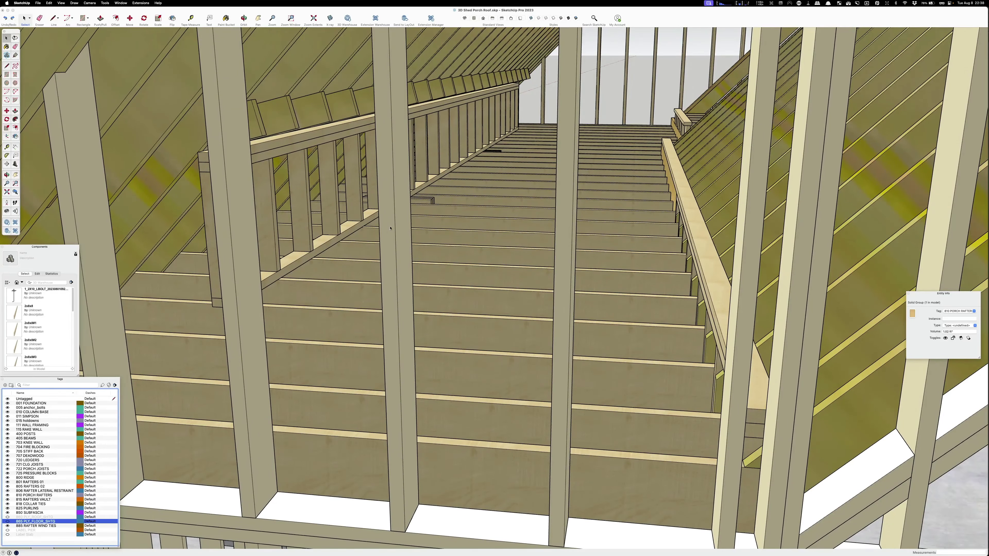
scroll(432, 204, up, 3)
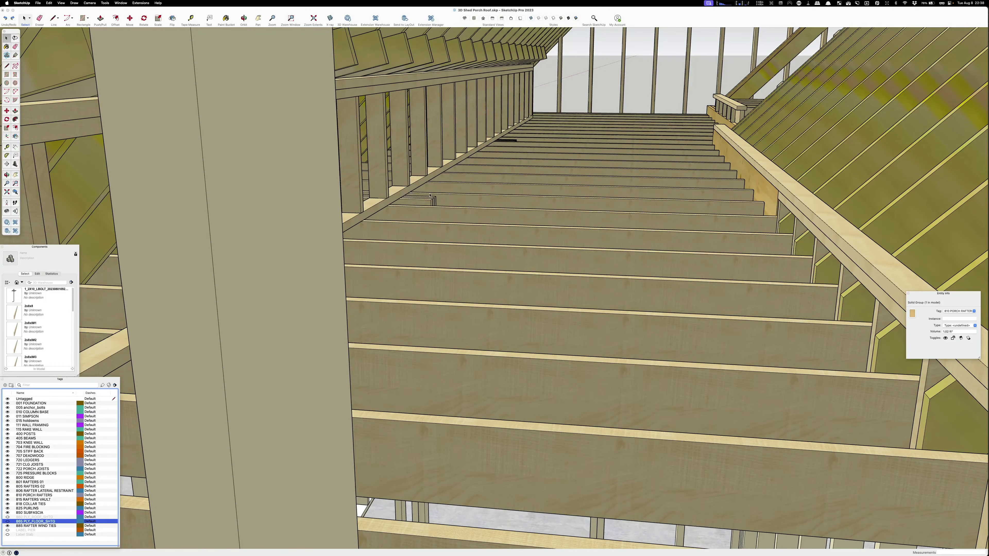
scroll(515, 133, down, 5)
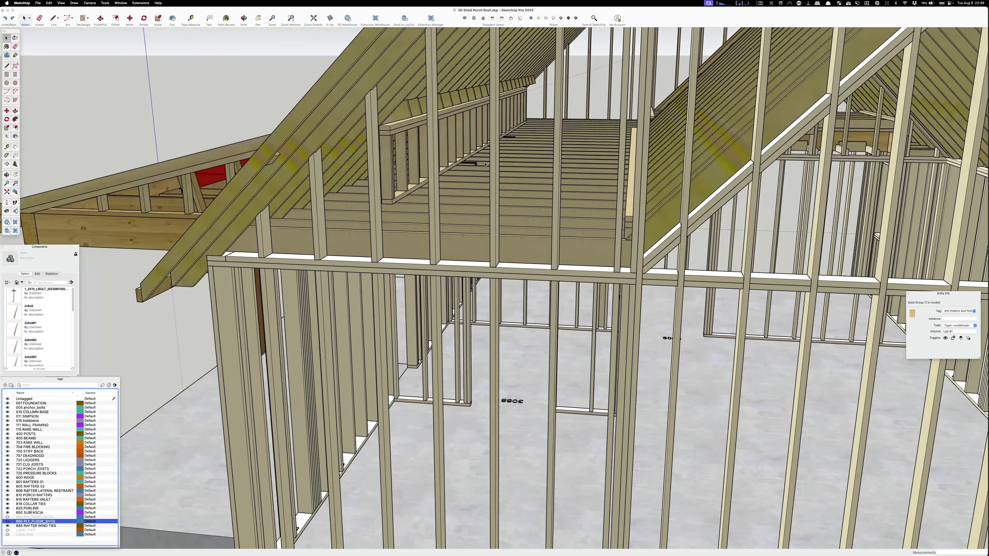
Compare the knee wall and joists with the porch roof connection from several angles around the gable end
middle_drag(373, 170, 408, 225)
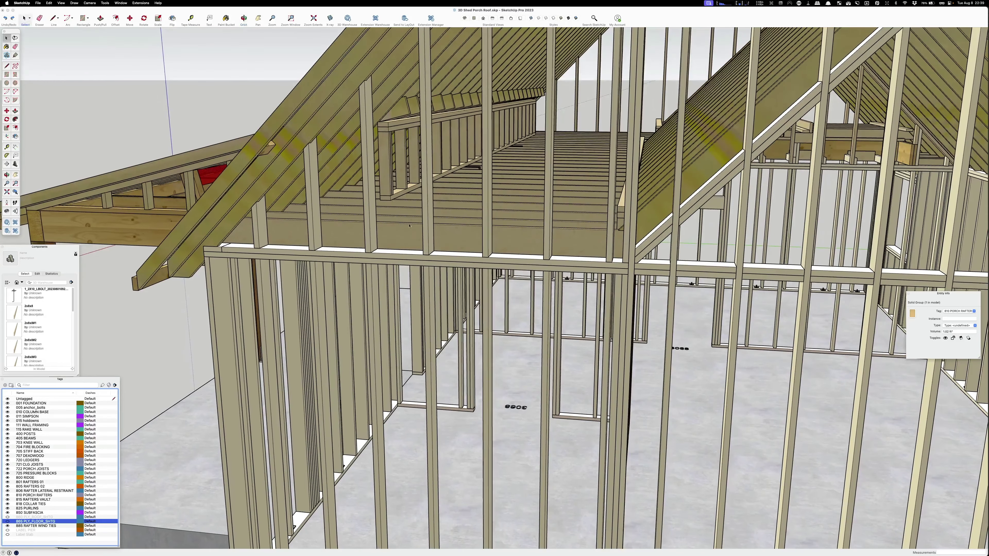
middle_drag(488, 218, 535, 221)
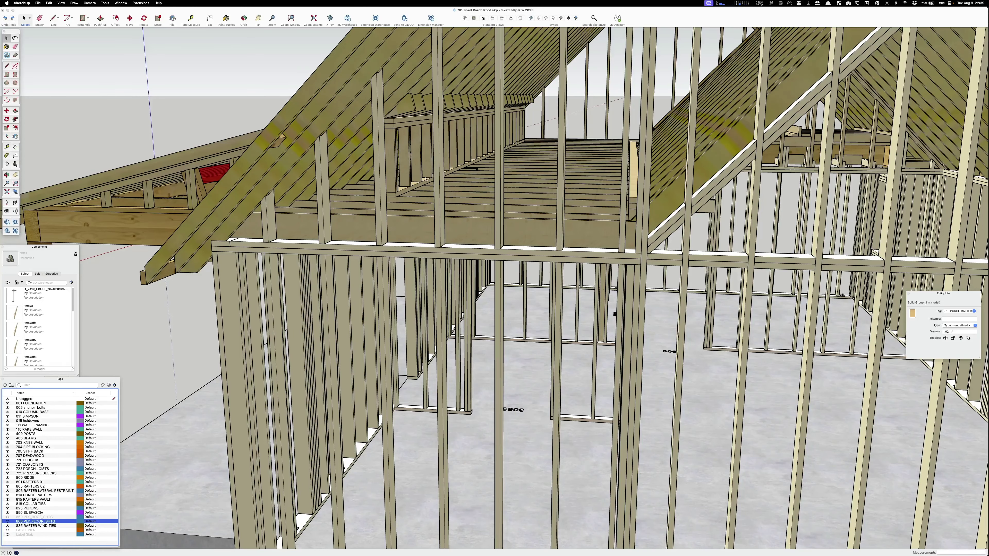
middle_drag(392, 133, 406, 141)
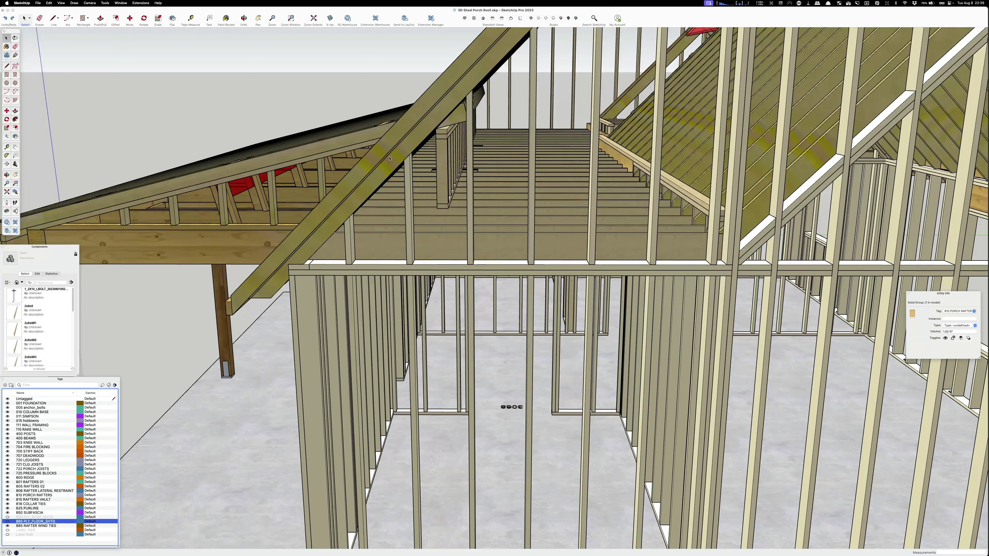
middle_drag(397, 162, 330, 163)
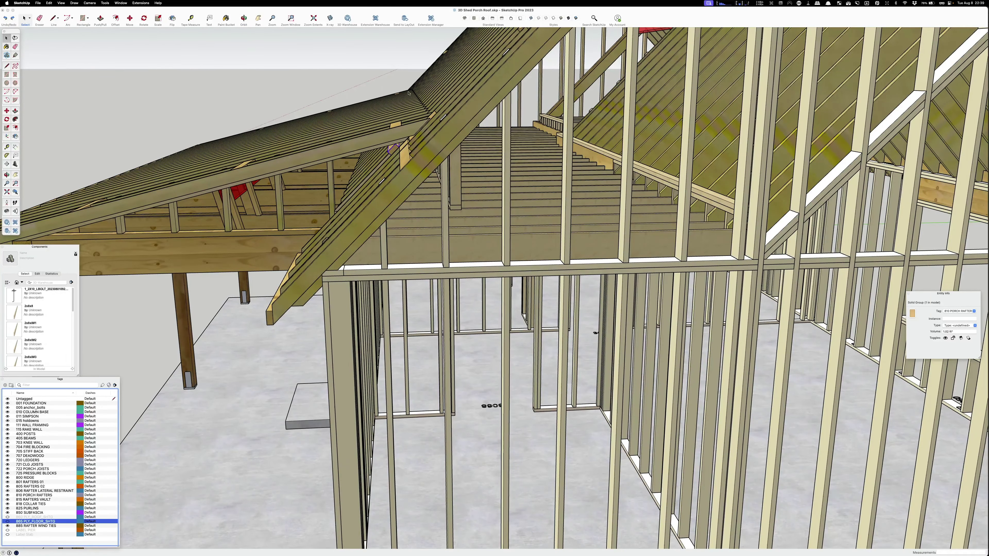
mouse_move(360, 162)
middle_down()
mouse_move(395, 156)
mouse_move(393, 177)
mouse_move(456, 185)
middle_up()
scroll(418, 139, up, 3)
scroll(380, 175, down, 5)
scroll(436, 198, down, 5)
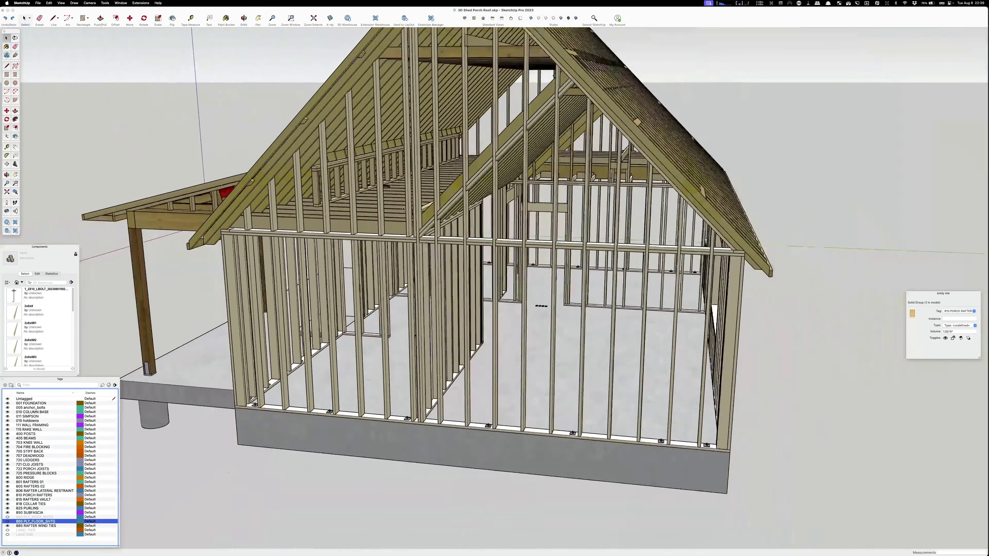
mouse_move(243, 185)
middle_down()
mouse_move(516, 180)
mouse_move(481, 176)
middle_up()
scroll(465, 203, up, 2)
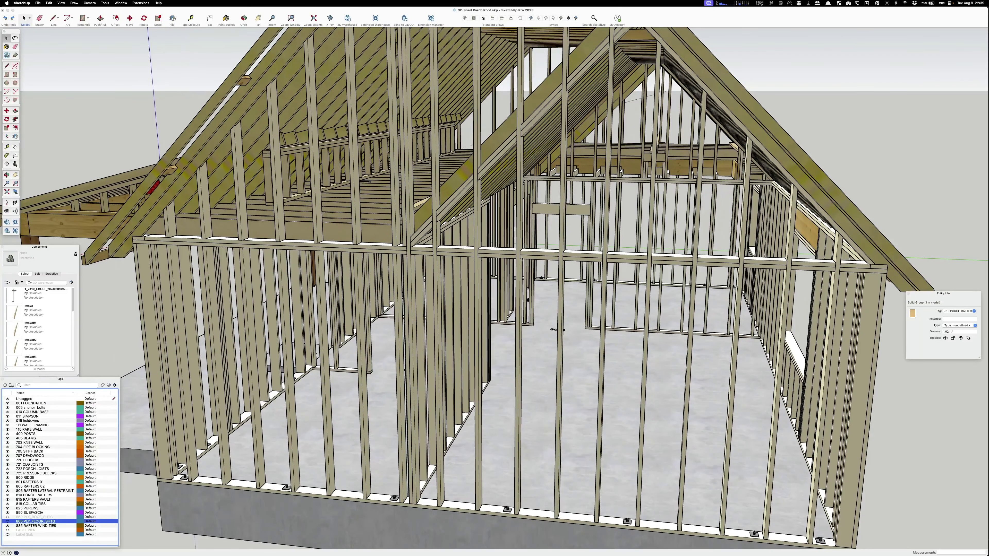
Examine how the loft joists, knee wall and main rafters meet behind the gable wall studs
scroll(529, 314, down, 5)
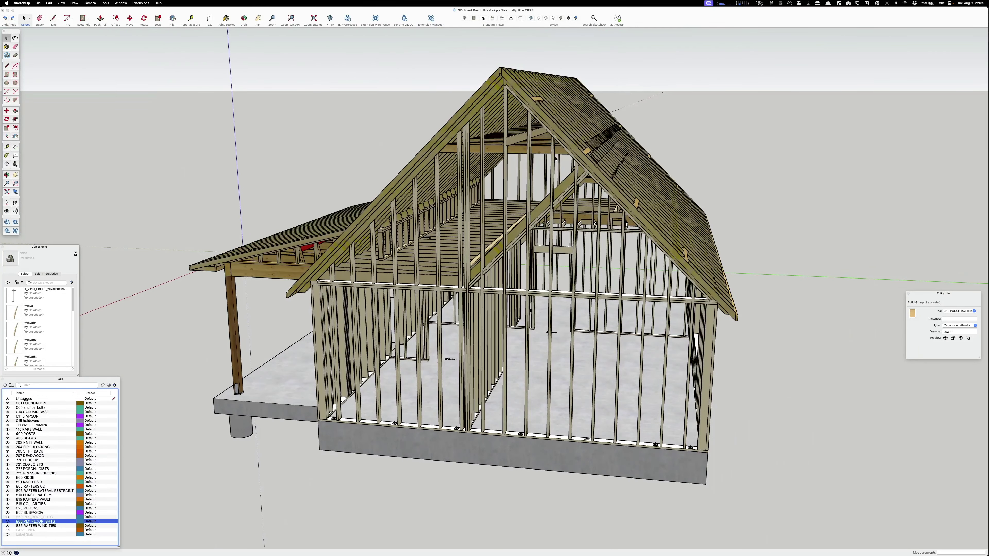
scroll(555, 158, up, 3)
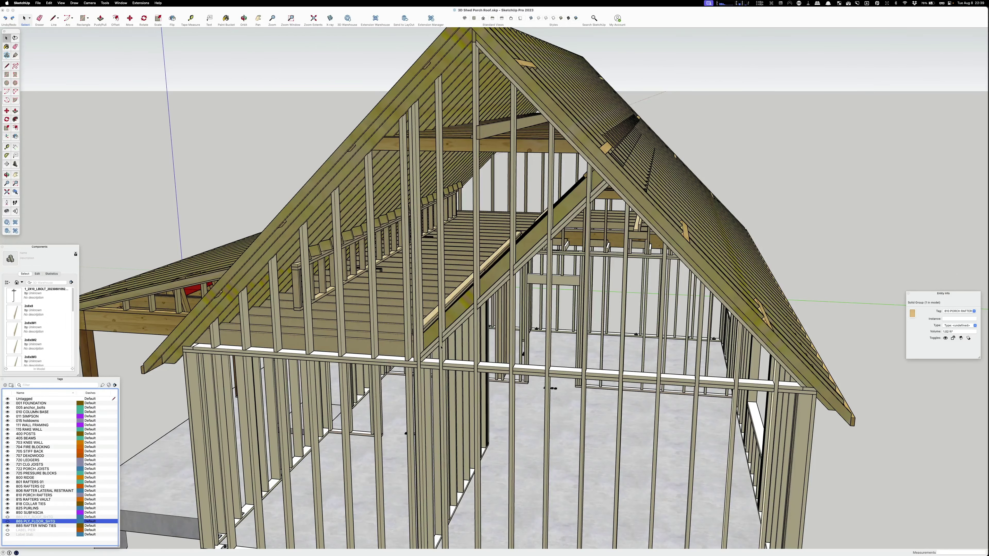
middle_drag(467, 316, 613, 176)
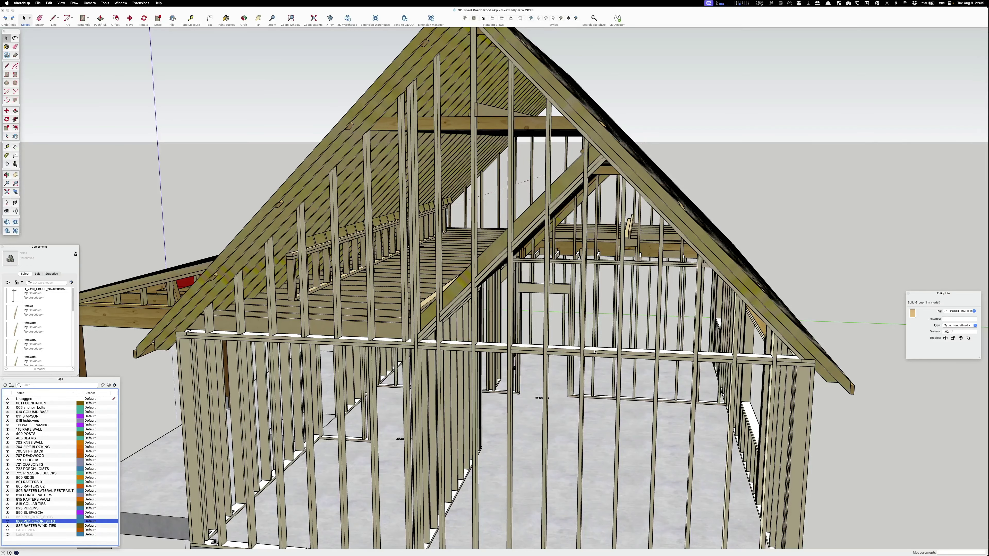
middle_drag(659, 357, 286, 340)
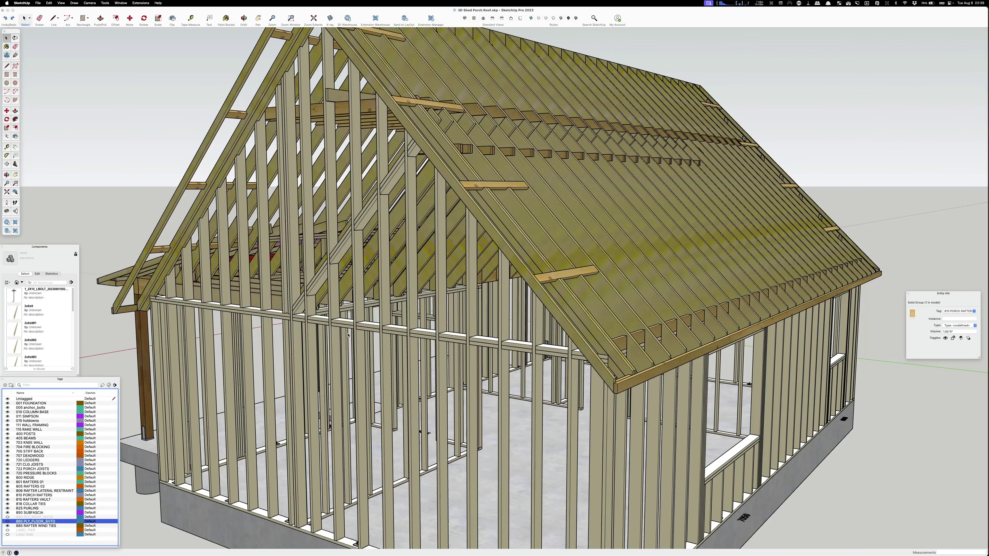
Inspect the rafter tails, rim board and subfascia along the eave opposite the porch
middle_drag(583, 351, 215, 347)
scroll(394, 317, up, 3)
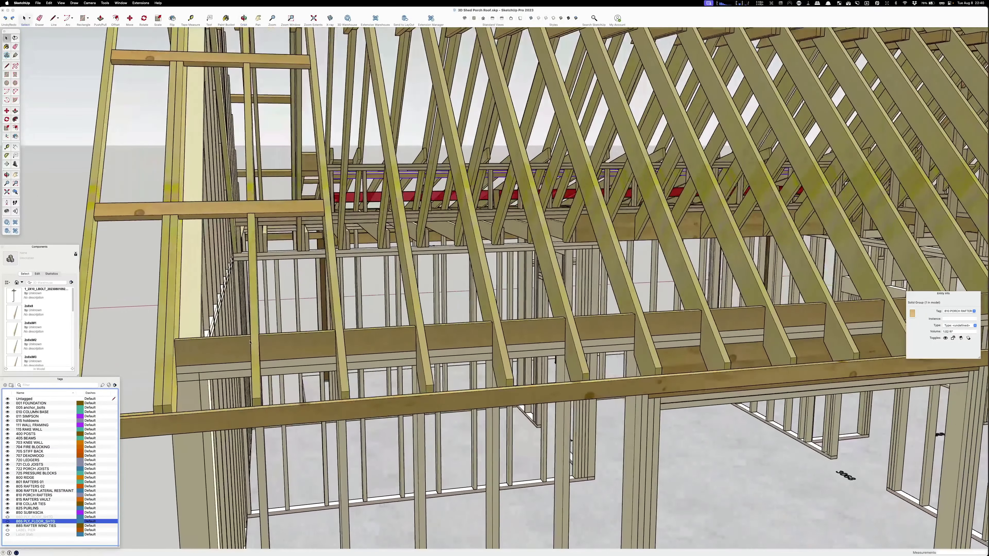
middle_drag(276, 344, 212, 361)
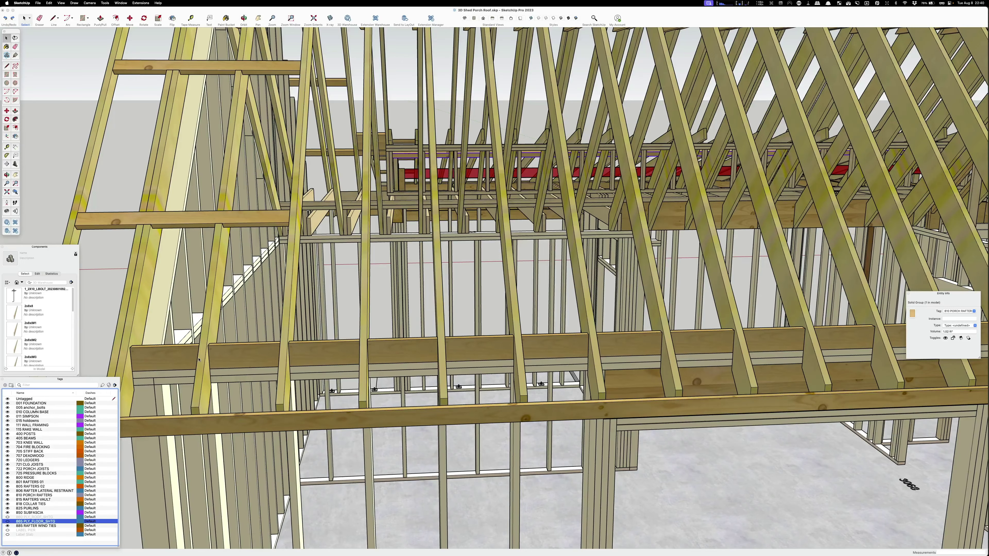
middle_drag(199, 359, 148, 320)
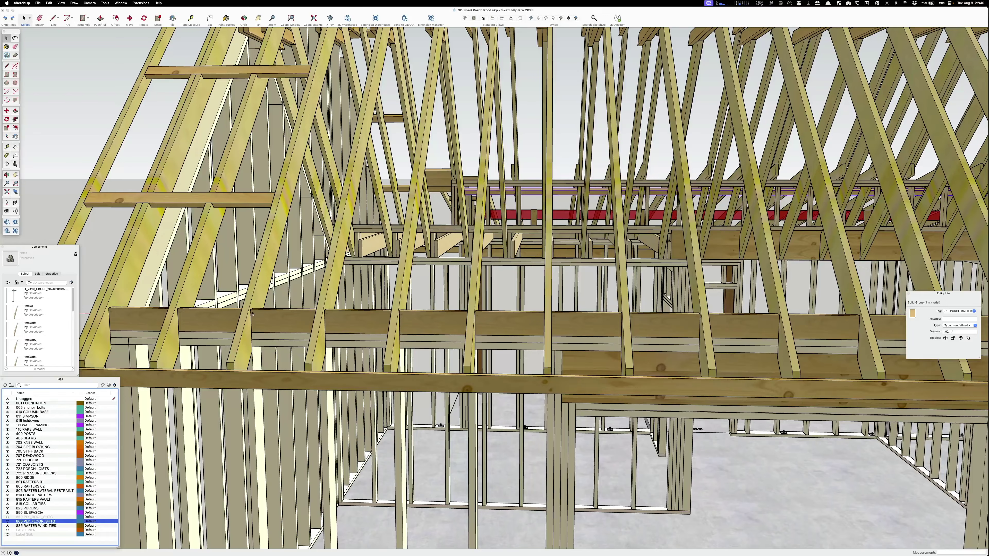
scroll(231, 319, down, 10)
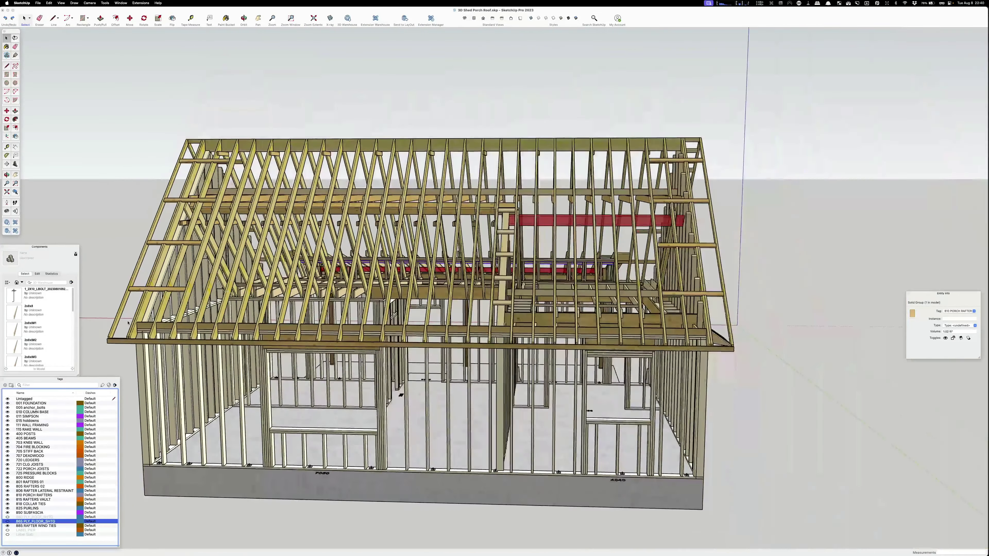
Inspect the vaulted end's ceiling joists and beams through the main rafters from the eave opposite the porch
middle_drag(128, 322, 70, 331)
scroll(287, 187, up, 10)
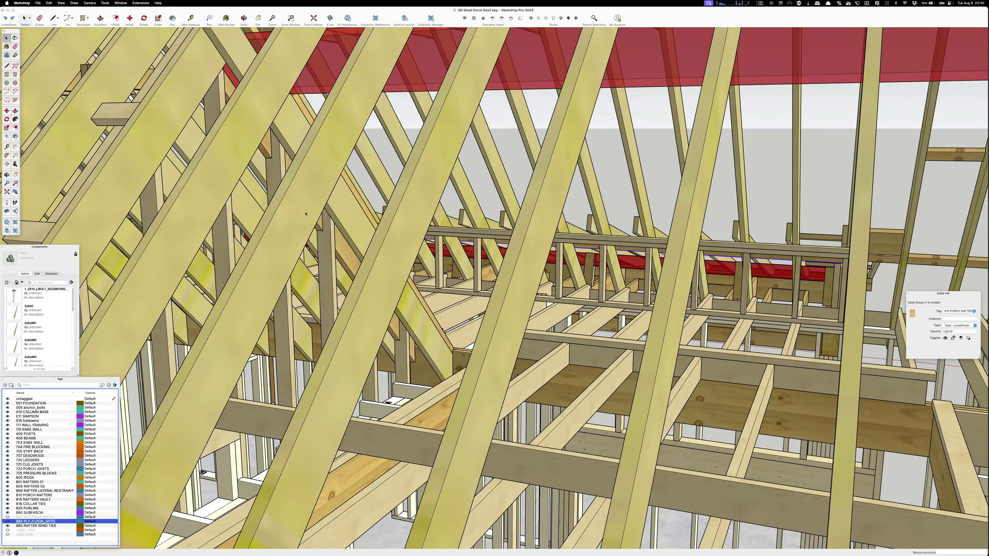
scroll(341, 243, down, 5)
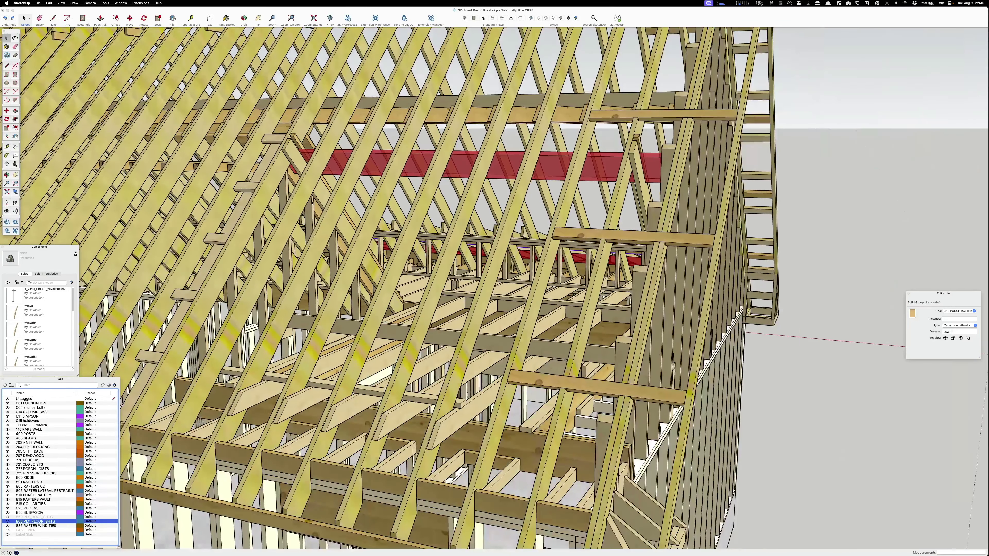
scroll(336, 229, down, 4)
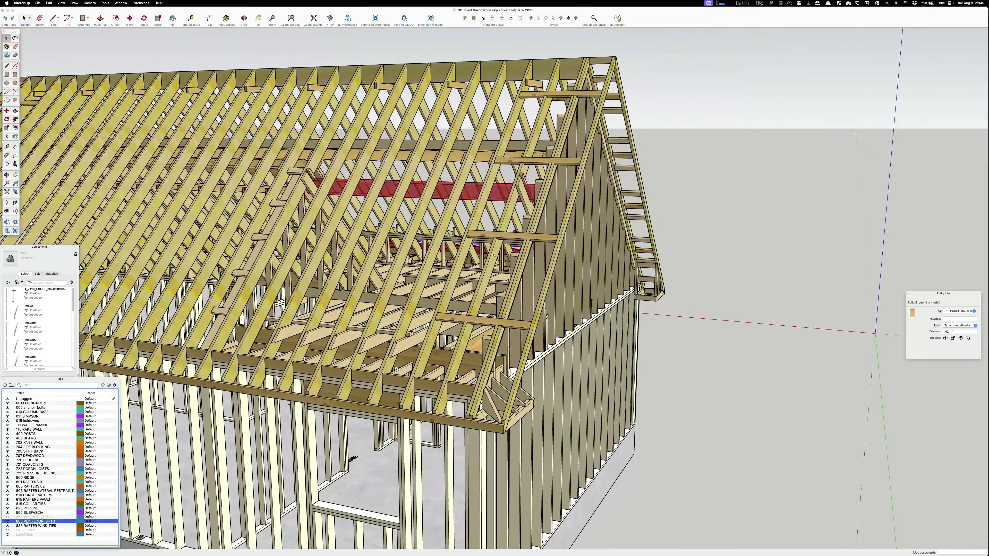
Hide the SUBFASCIA and RAFTERS 02 tags to expose the gable wall studs on the porch side
middle_drag(539, 259, 73, 308)
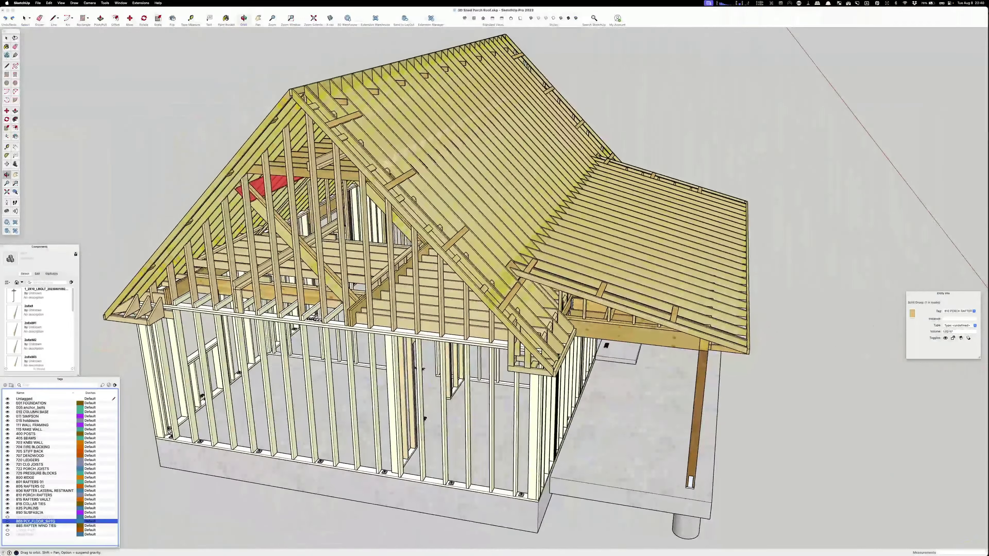
middle_drag(311, 280, 117, 280)
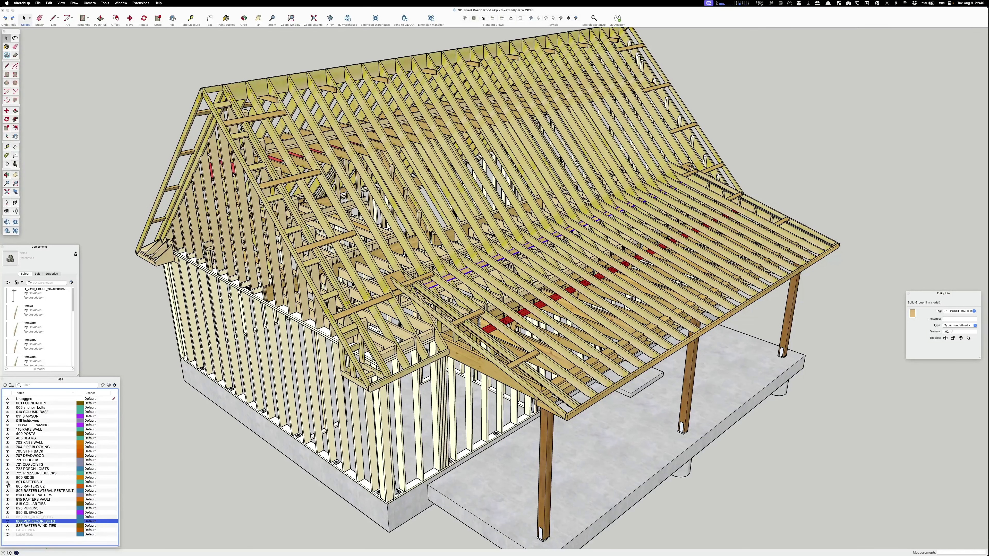
click(8, 513)
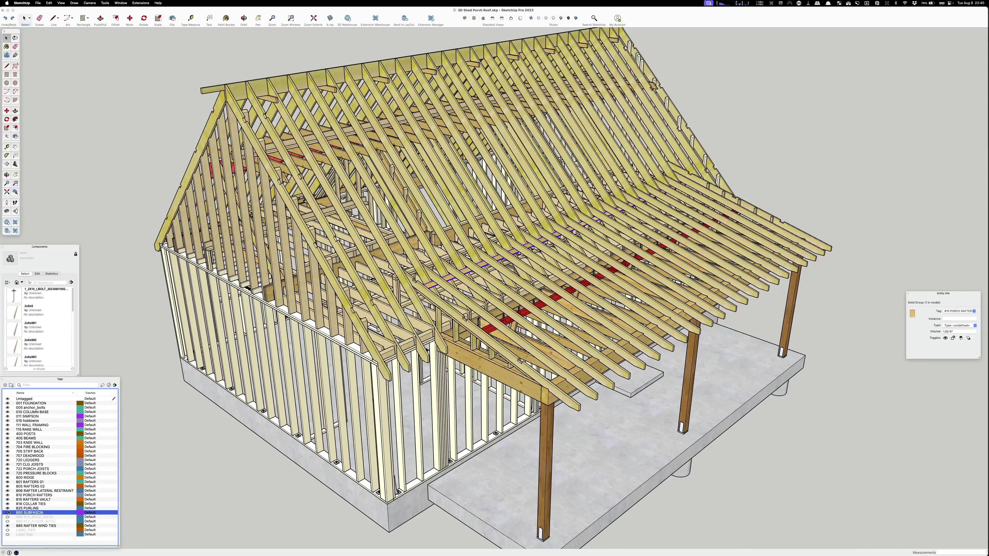
click(7, 487)
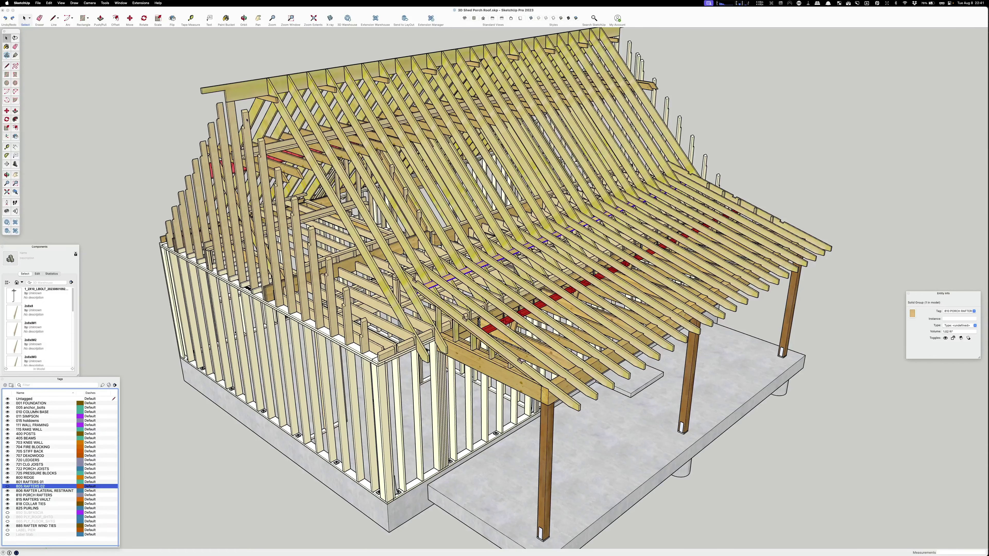
Make the RAFTERS 02 and SUBFASCIA tags visible again after viewing the exposed gable studs
scroll(237, 128, up, 3)
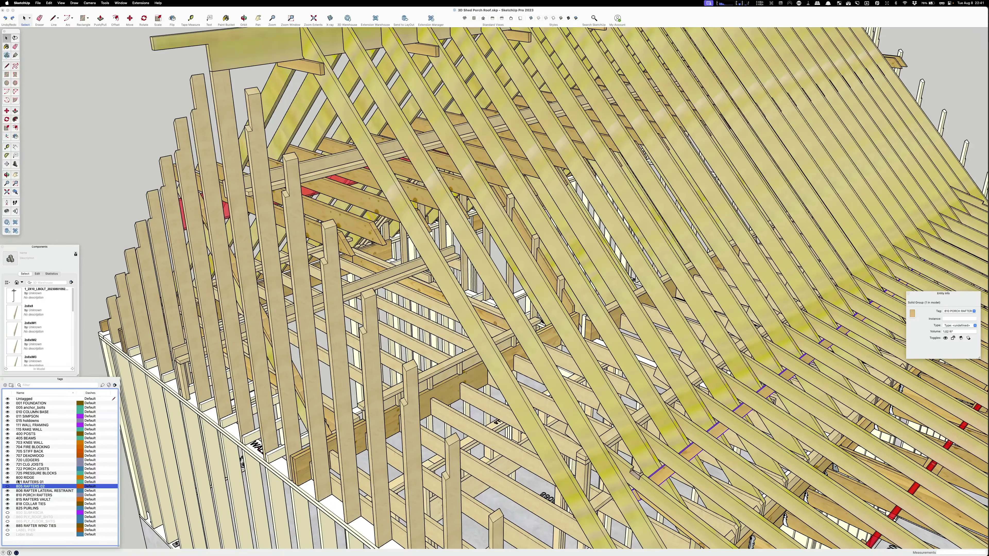
click(7, 487)
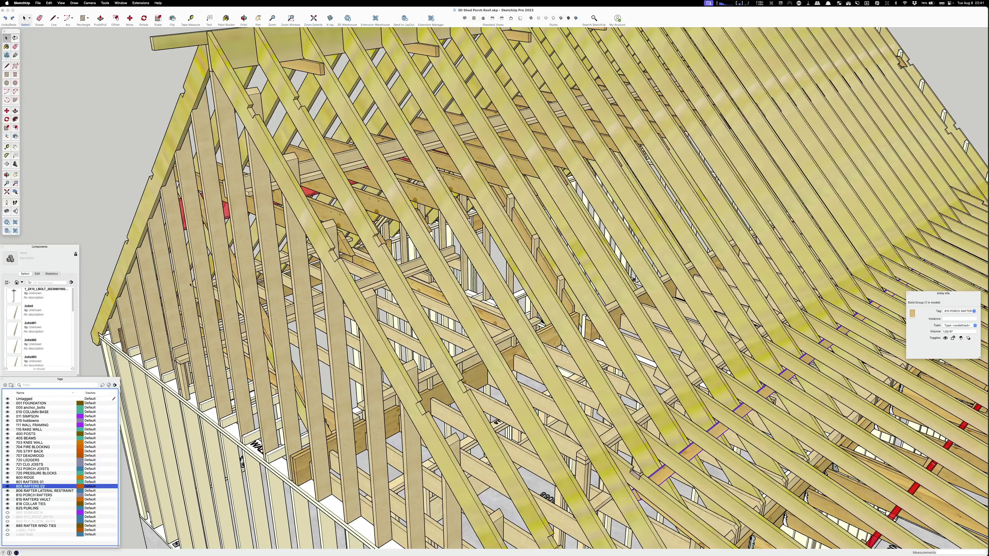
scroll(222, 245, down, 10)
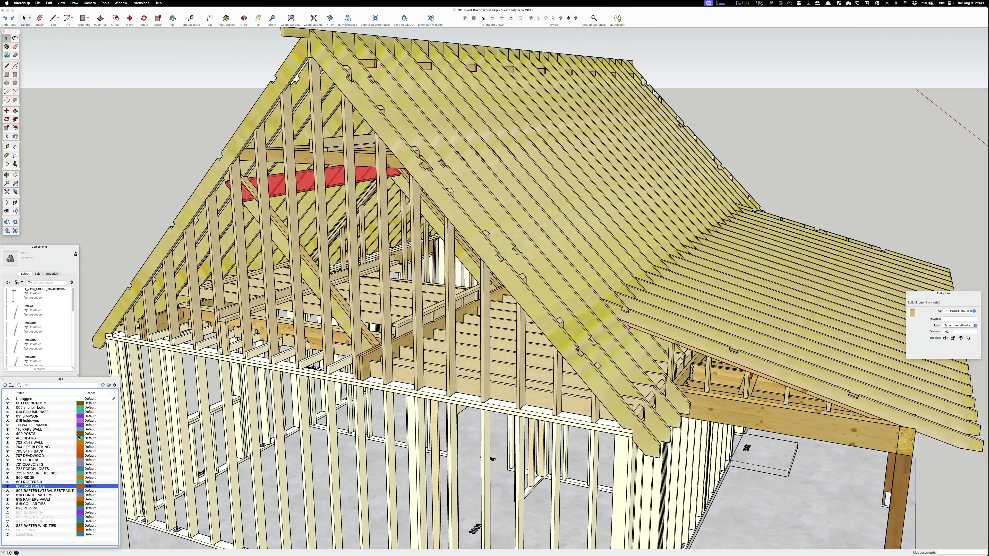
click(7, 513)
Compare the vaulted side of the gable end with the loft side, then view its rafters from the opposite eave
middle_drag(207, 371, 240, 320)
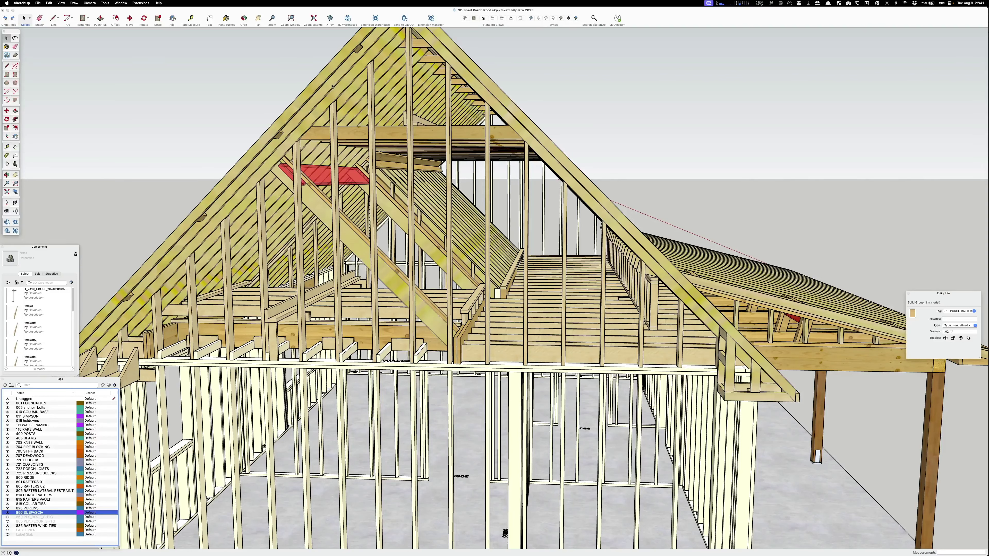
scroll(336, 173, down, 3)
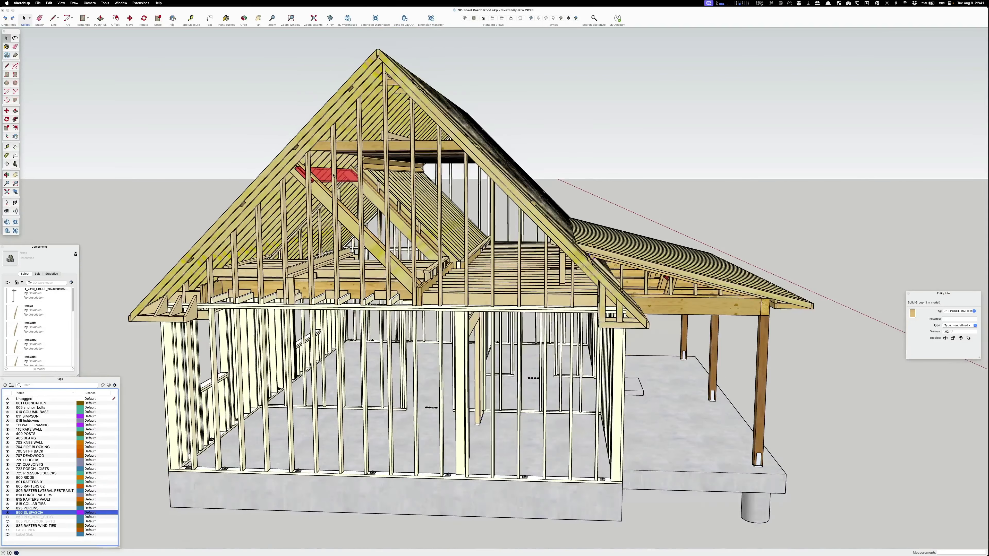
middle_drag(427, 127, 381, 118)
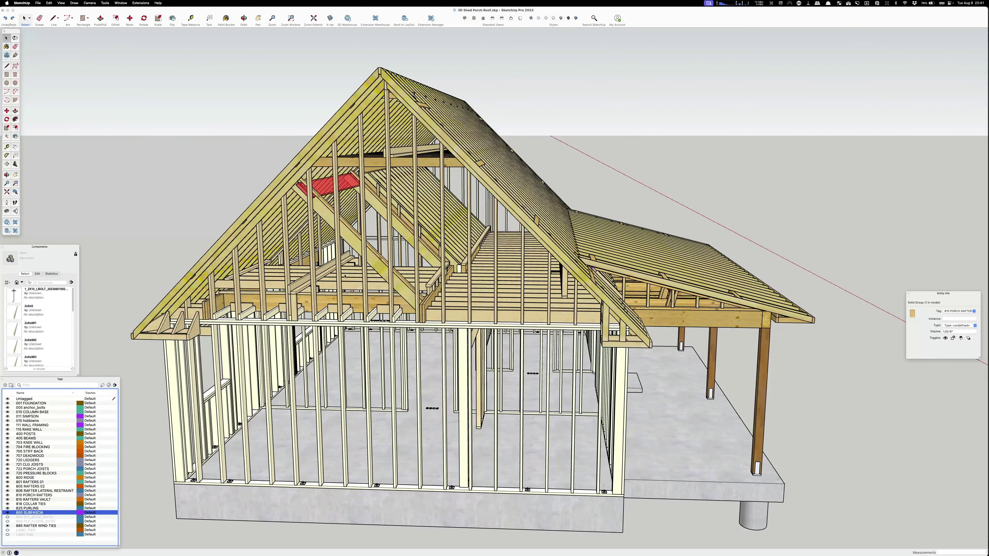
middle_drag(288, 231, 542, 235)
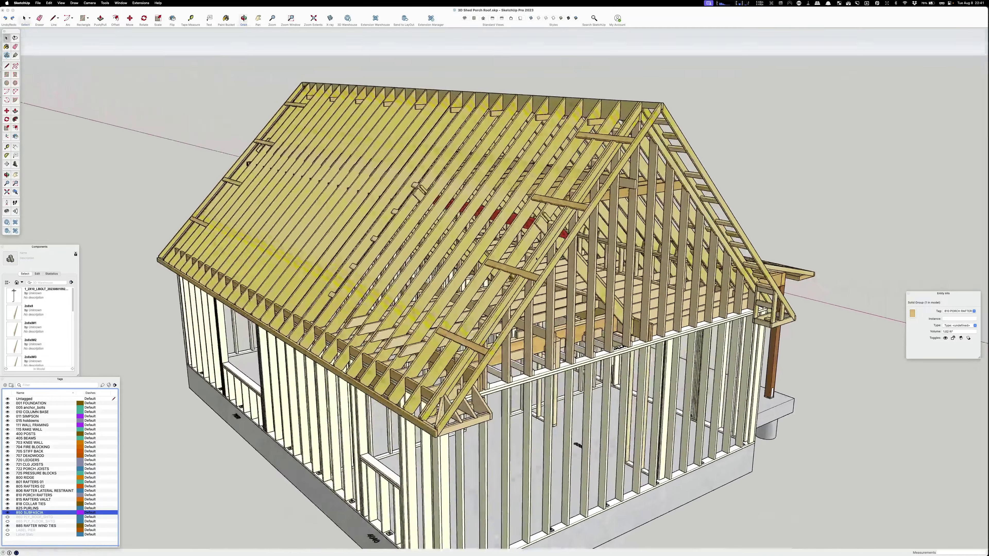
scroll(542, 234, up, 3)
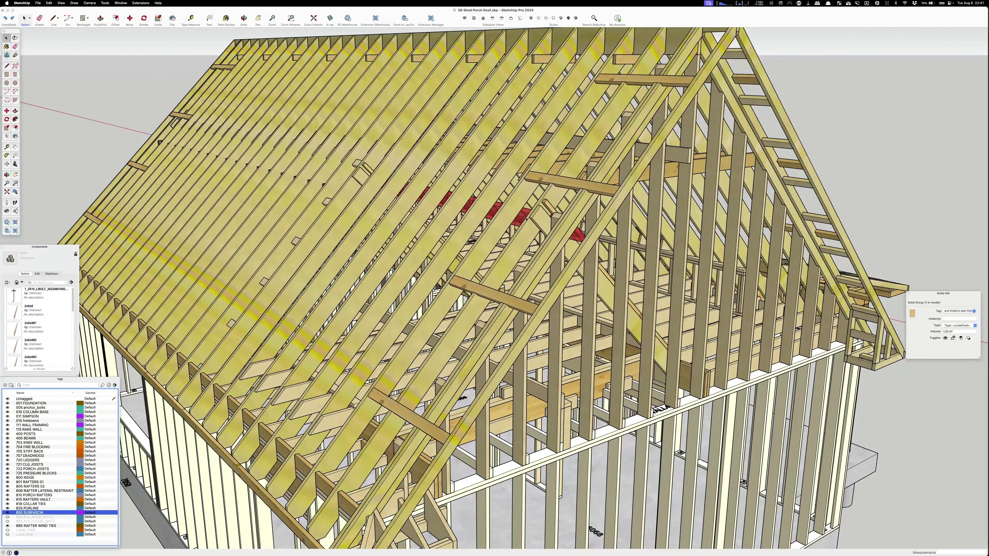
middle_drag(508, 269, 595, 259)
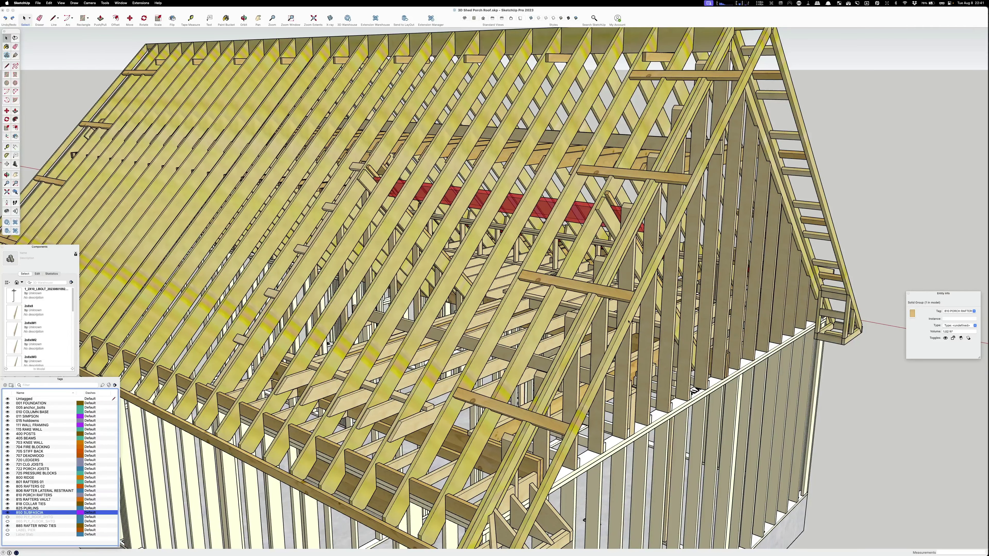
Examine the sloped vault rafters, ceiling joists and loft floor nearly head-on through the gable wall
middle_drag(606, 291, 359, 221)
scroll(359, 221, down, 5)
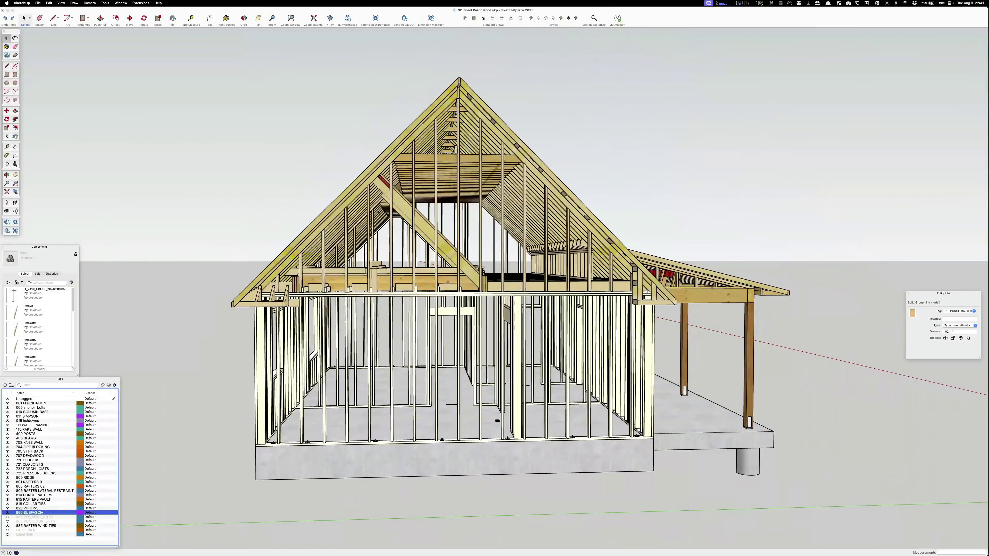
middle_drag(563, 236, 344, 221)
scroll(257, 274, up, 3)
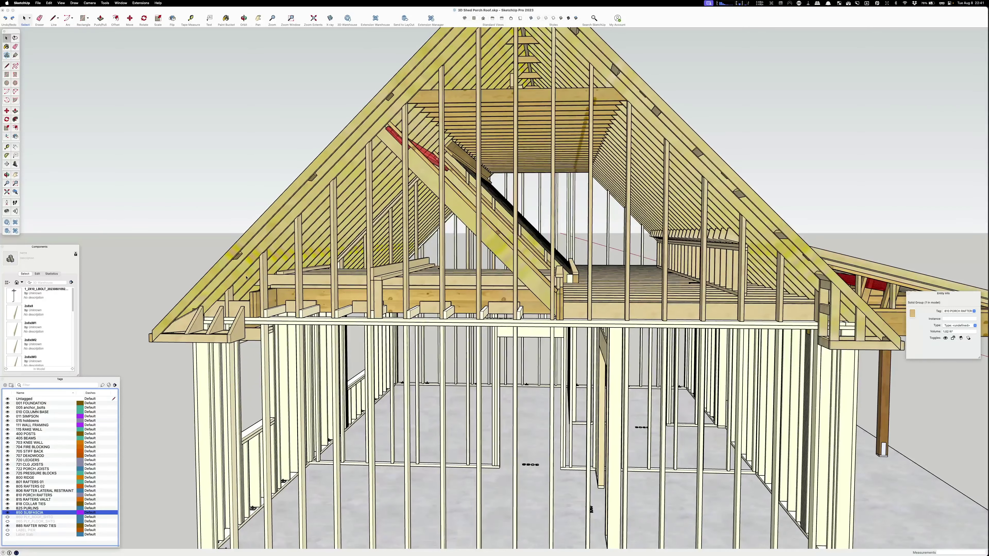
scroll(246, 277, up, 5)
middle_drag(246, 277, 307, 253)
scroll(271, 287, down, 6)
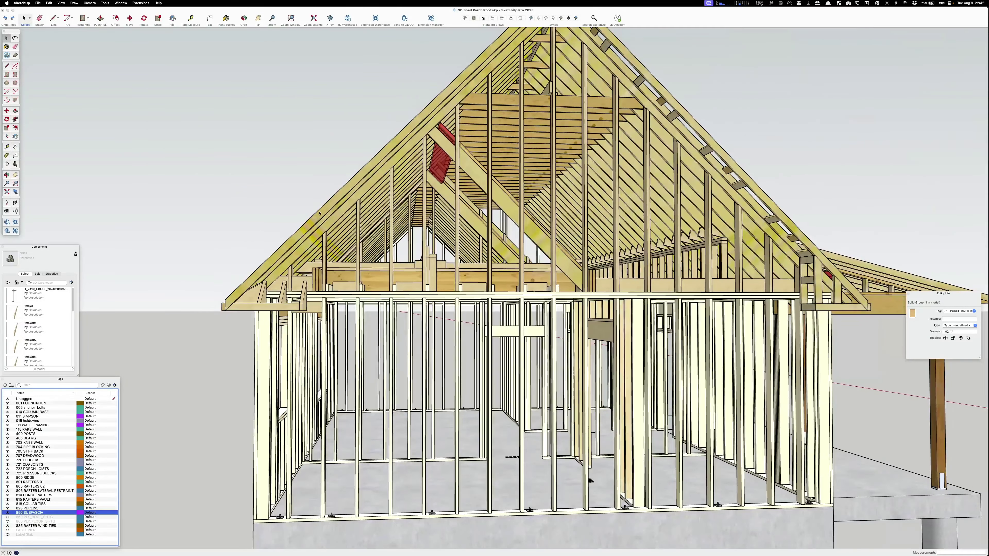
Inspect the short joists, beam and boxed eave return at the gable corner opposite the porch
middle_drag(319, 212, 218, 273)
middle_drag(317, 280, 463, 222)
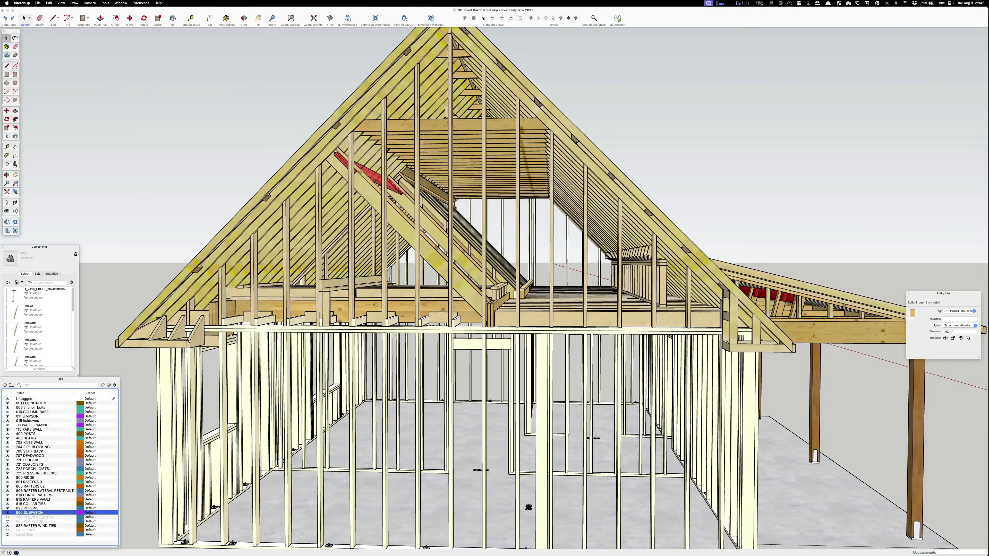
scroll(188, 340, up, 5)
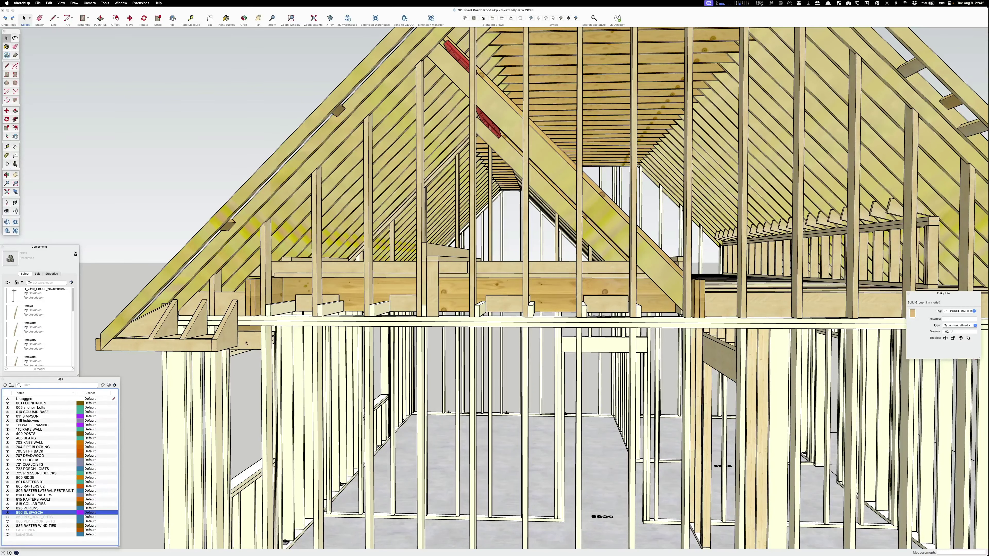
scroll(196, 348, down, 6)
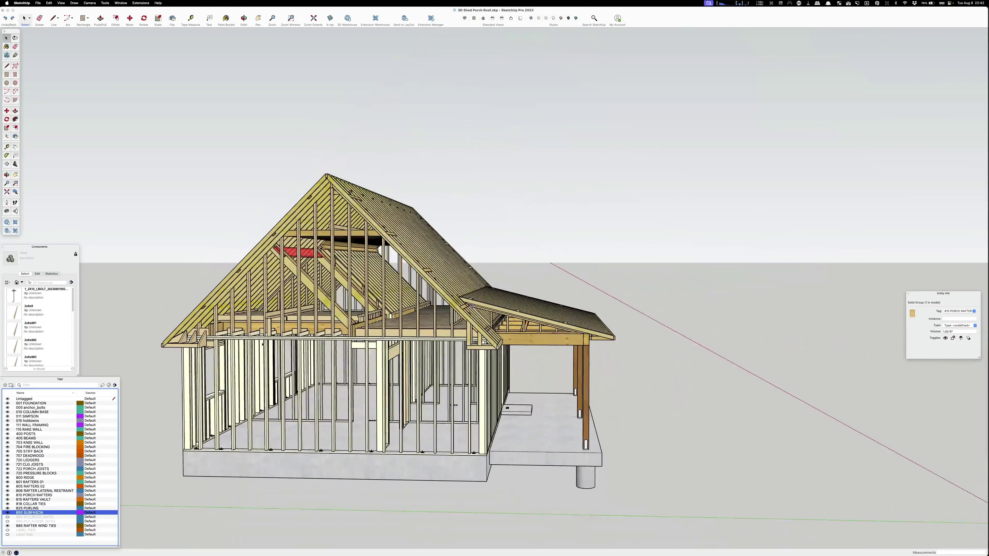
Review the main roof ridge, rafters and attached shed porch roof from the porch-side gable corner
middle_drag(394, 339, 283, 338)
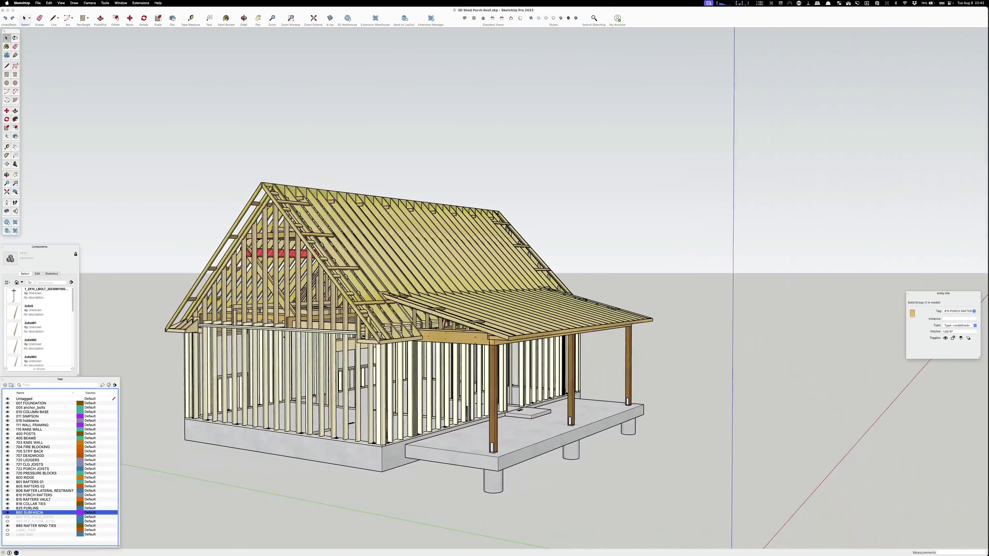
middle_drag(333, 186, 333, 212)
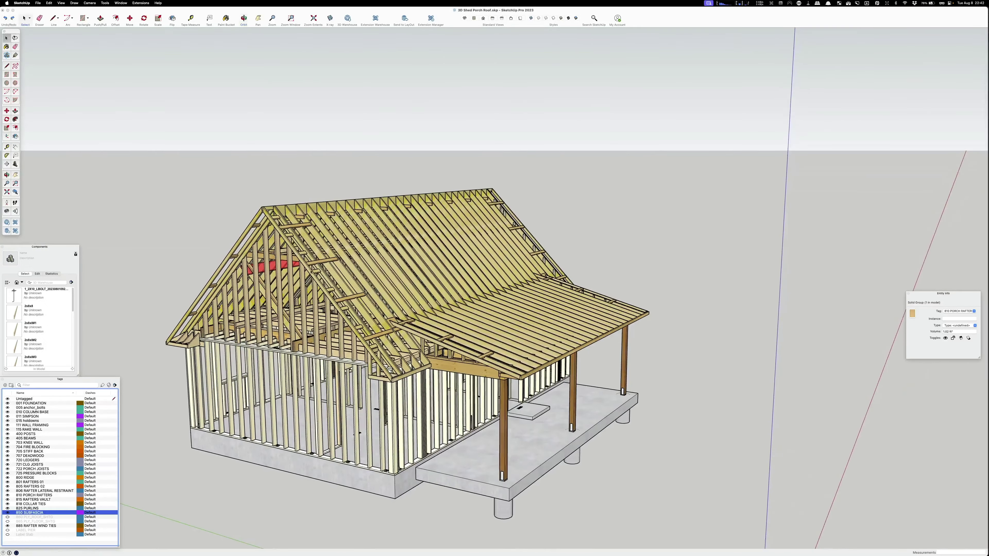
scroll(333, 212, up, 6)
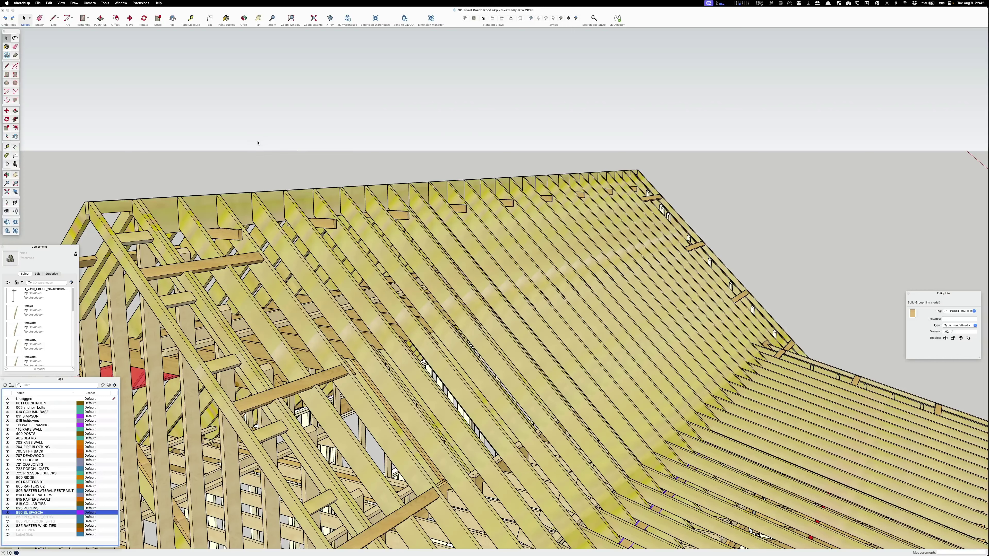
scroll(311, 146, down, 6)
scroll(333, 158, down, 2)
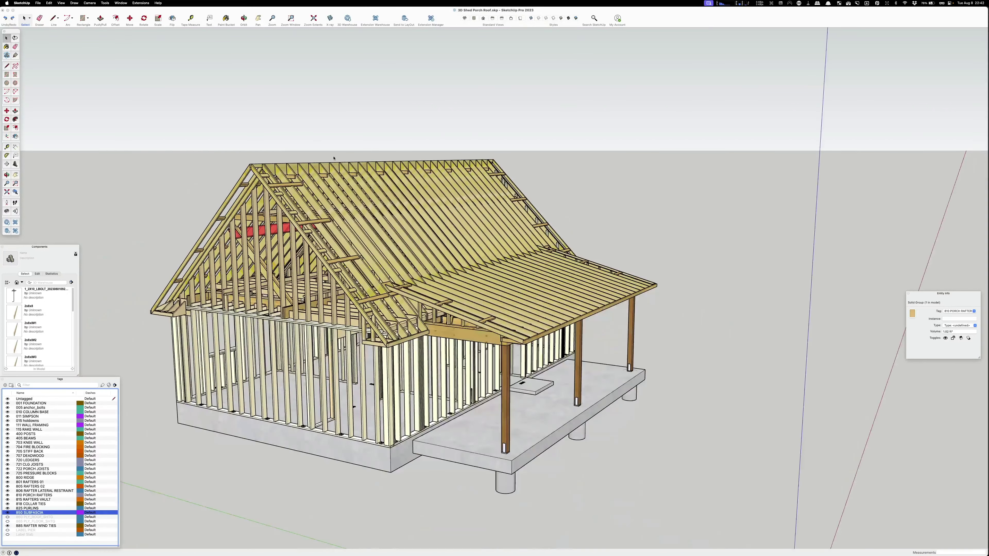
scroll(311, 176, up, 3)
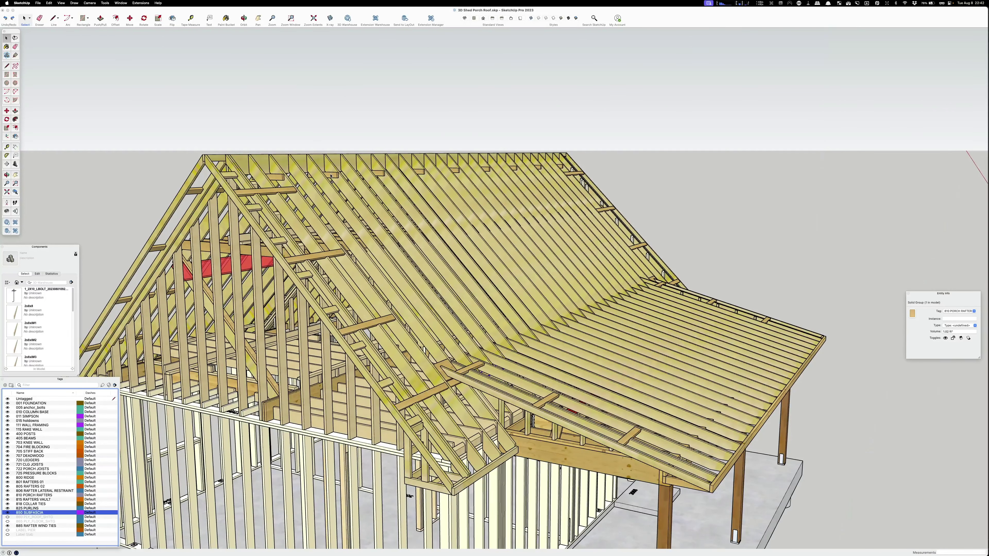
Examine the main roof ridge, rafters and shed porch rafters from the gable corner and from above the porch
scroll(377, 172, down, 3)
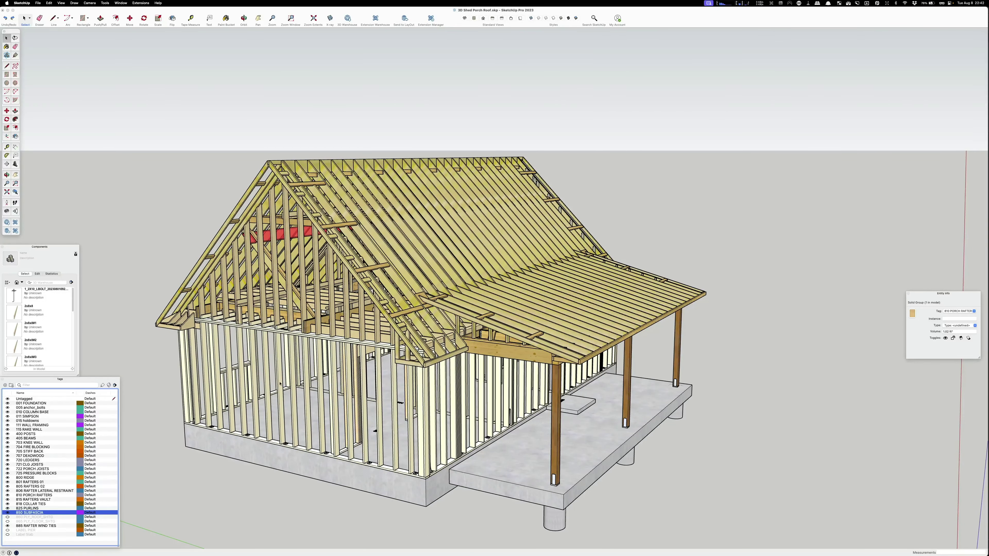
scroll(275, 200, up, 3)
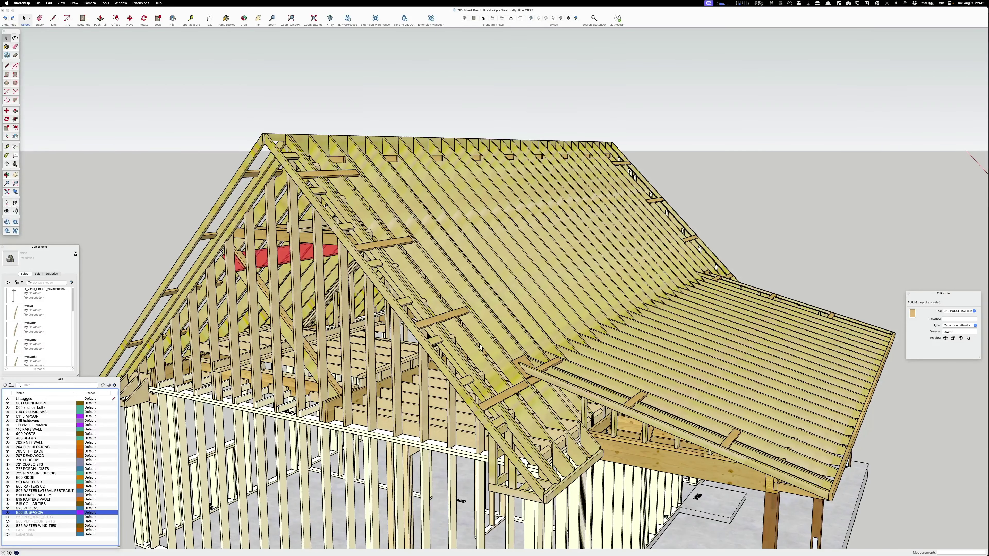
middle_drag(351, 191, 242, 187)
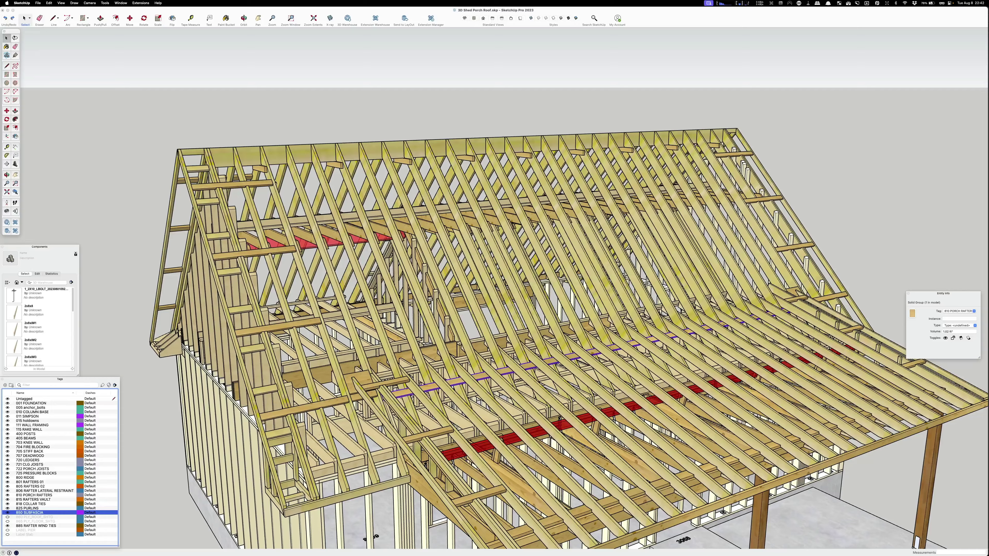
middle_drag(302, 185, 311, 208)
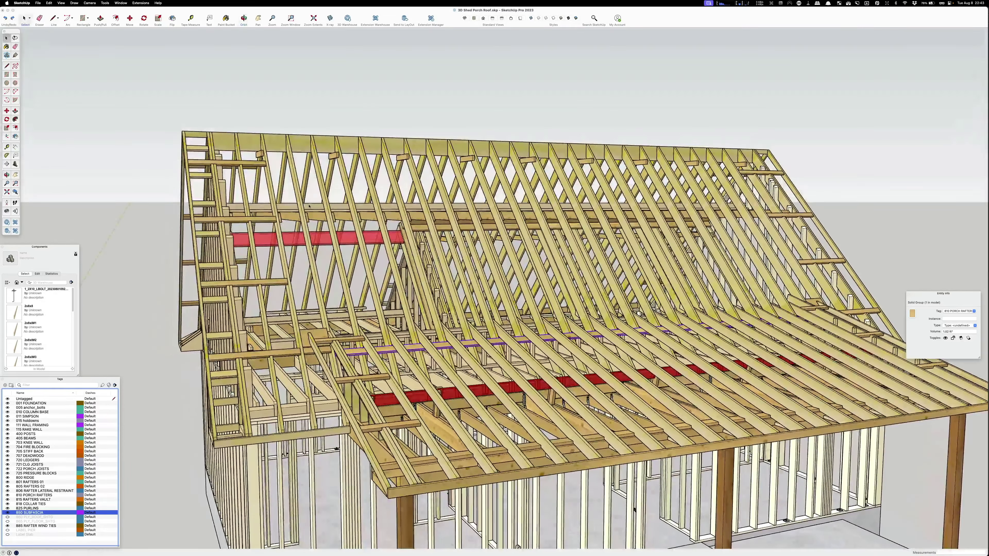
scroll(312, 211, up, 5)
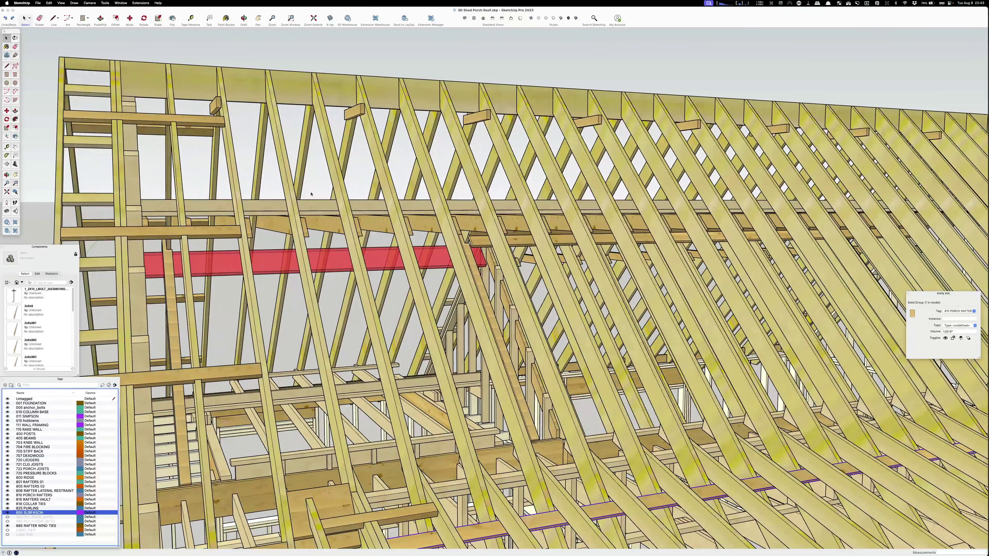
scroll(273, 129, down, 6)
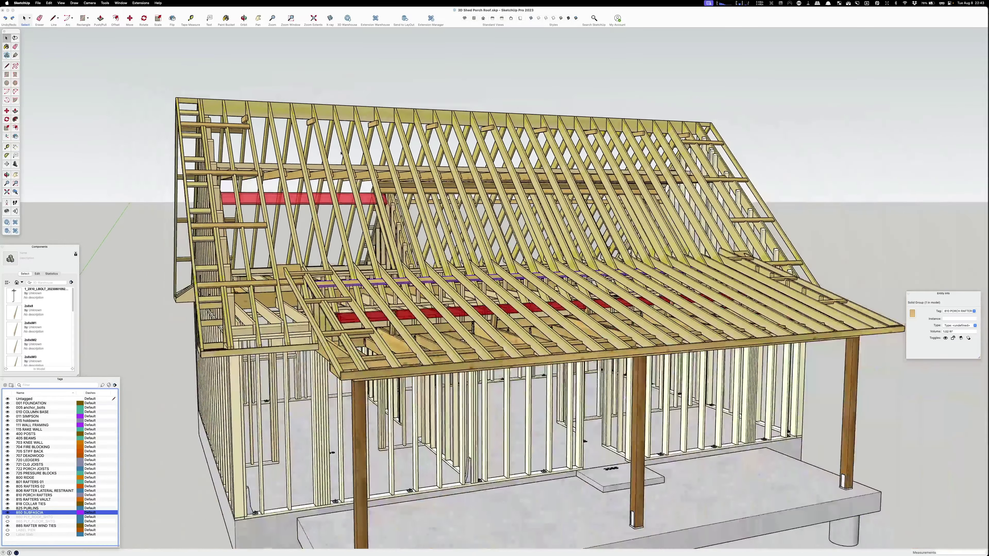
Review the whole house frame from the porch-side corner, then the gable wall framing beside the porch roof
middle_drag(288, 131, 494, 138)
scroll(408, 171, down, 5)
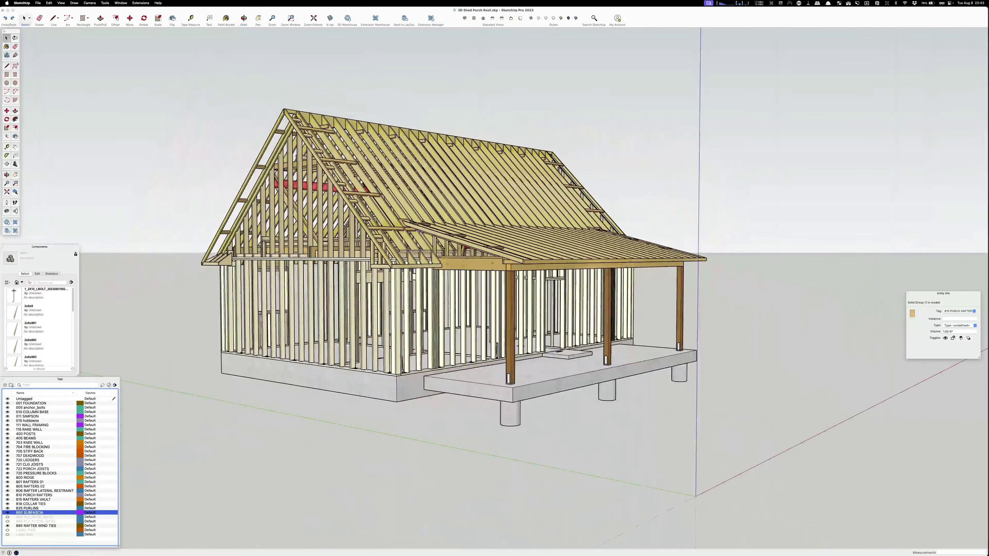
middle_drag(401, 172, 478, 187)
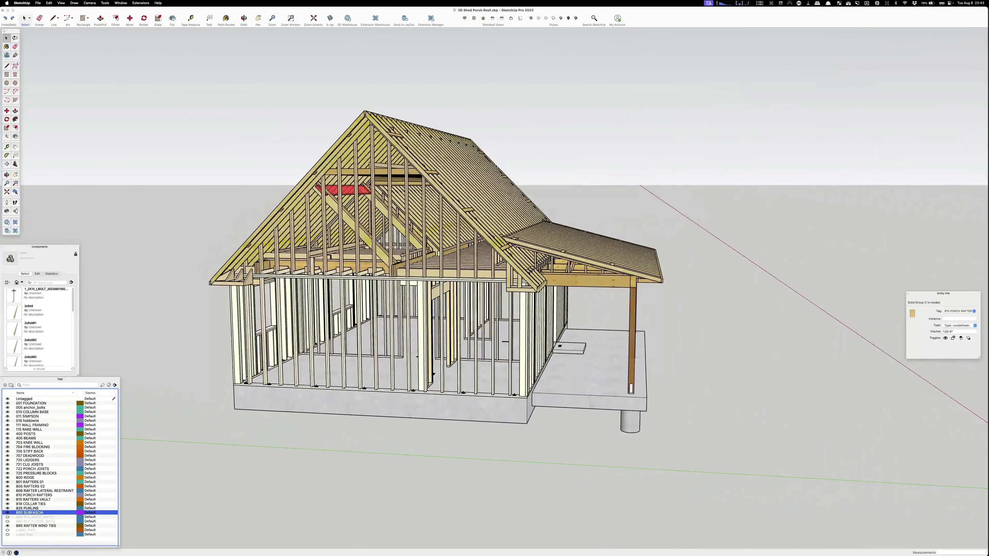
scroll(483, 172, up, 5)
scroll(483, 171, down, 2)
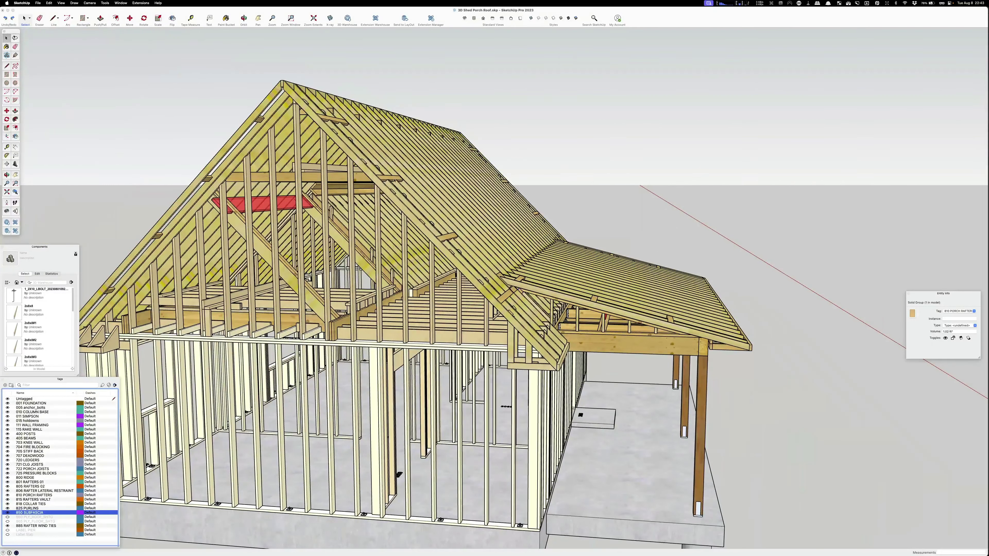
View the gable end head-on, then inspect the roof slope and eave wall opposite the porch
middle_drag(353, 128, 516, 123)
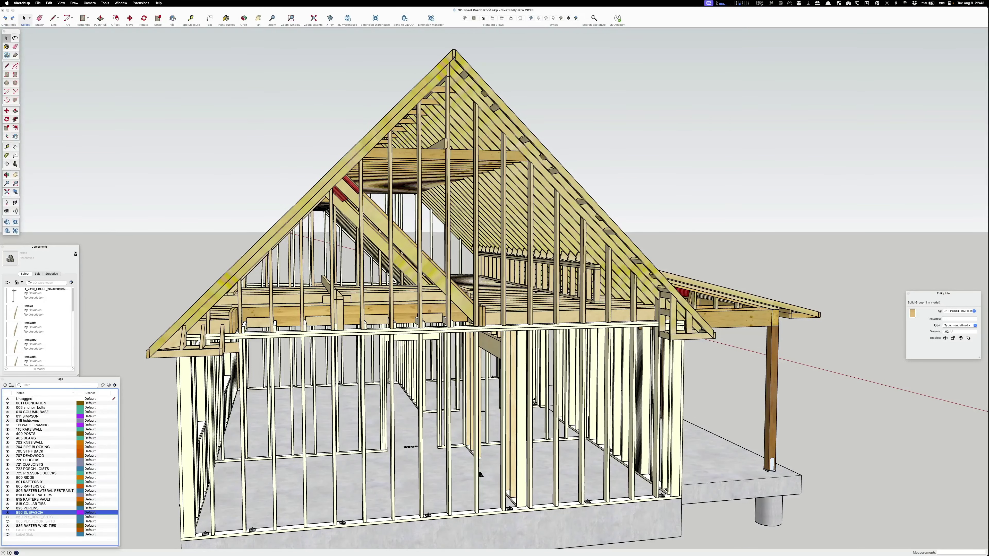
middle_drag(308, 347, 405, 332)
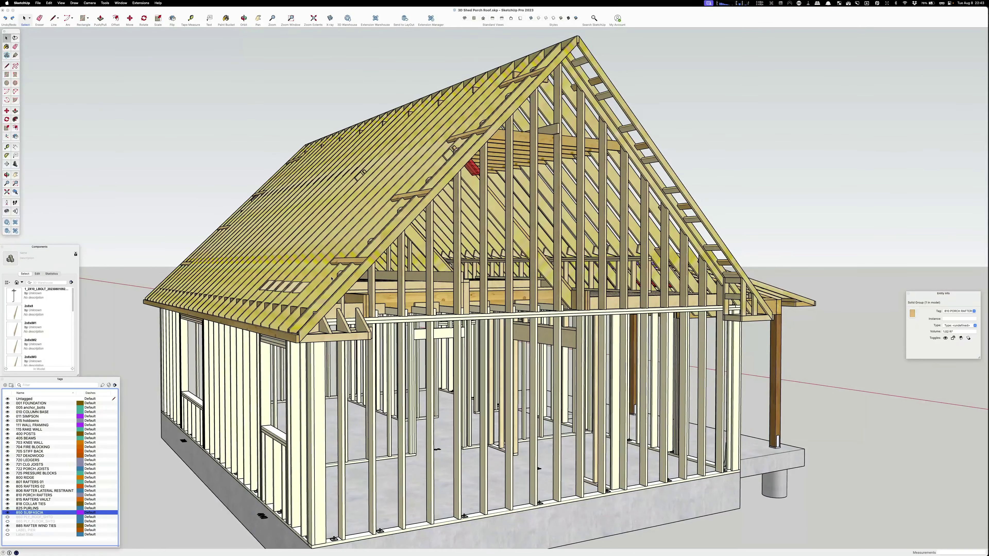
scroll(262, 285, down, 6)
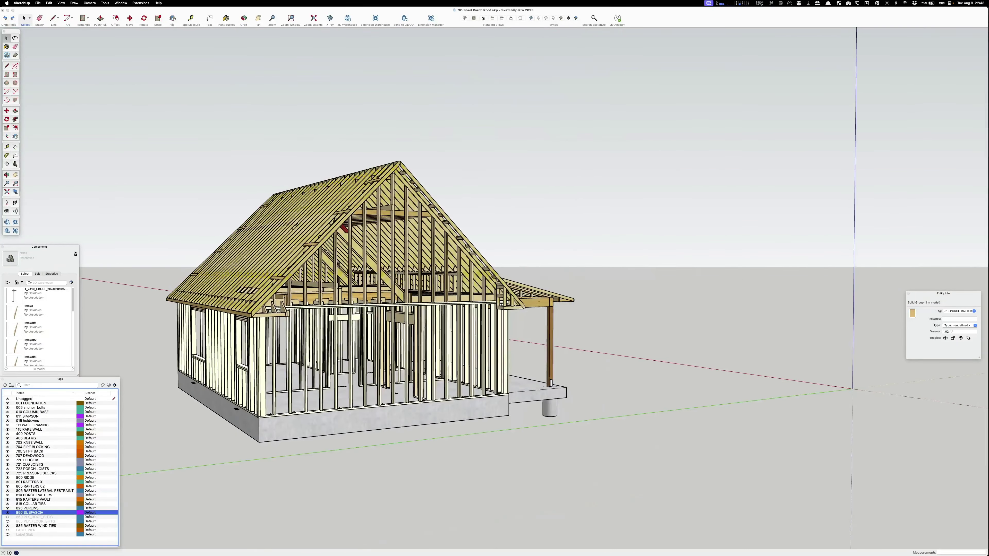
middle_drag(262, 285, 457, 296)
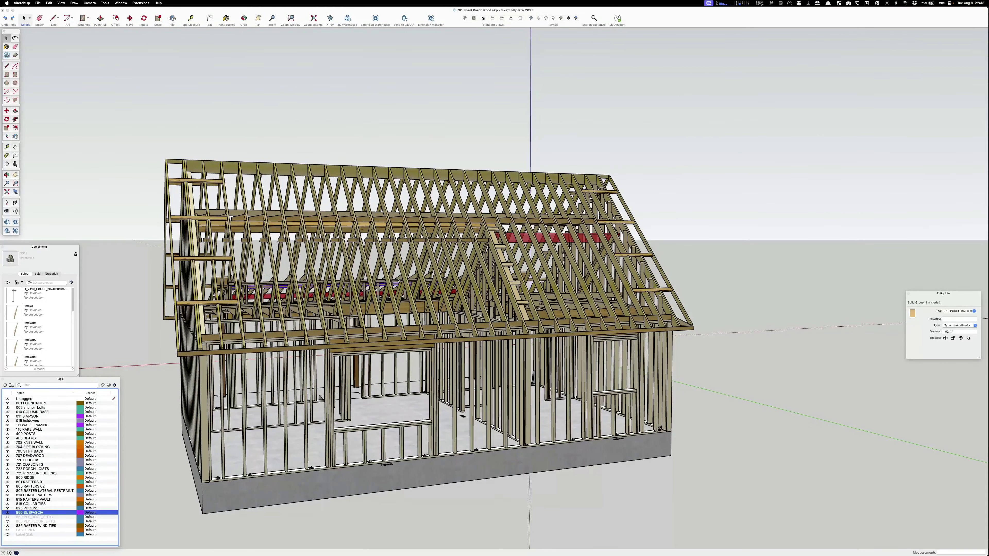
Examine the sloped vault rafters, loft floor and knee wall through the gable studs alongside the porch framing
middle_drag(450, 273, 580, 280)
middle_drag(511, 289, 493, 289)
scroll(492, 288, up, 10)
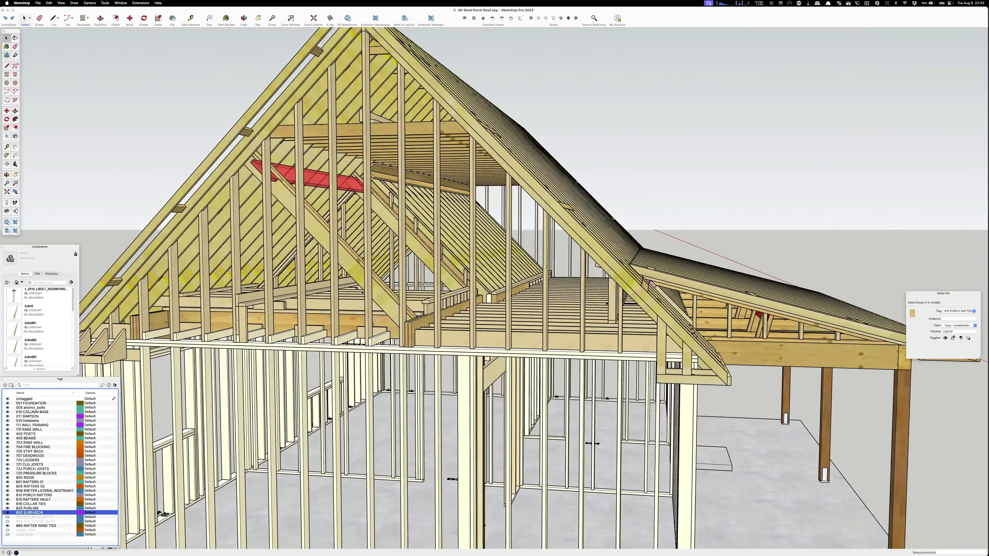
middle_click(362, 288)
middle_drag(361, 288, 391, 275)
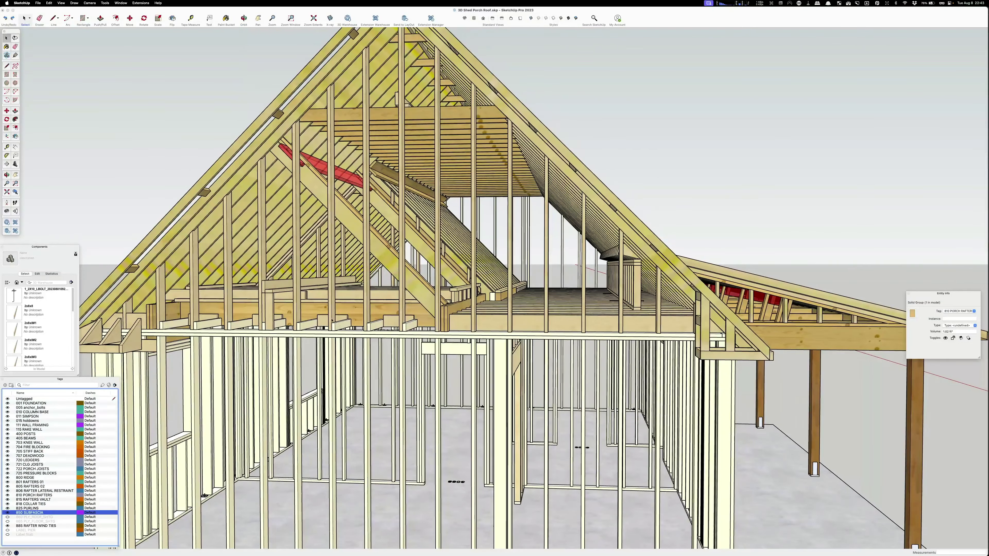
scroll(335, 321, down, 3)
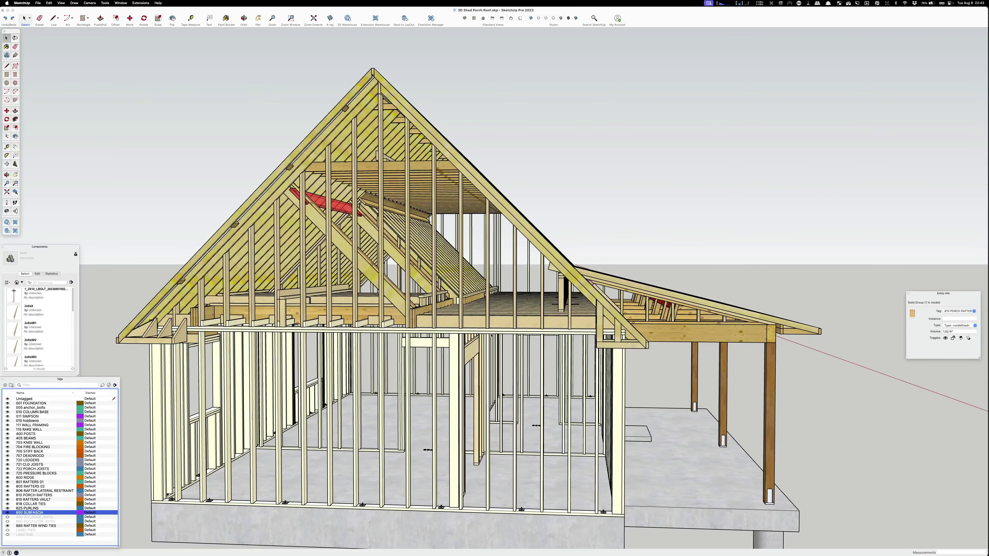
Review how the shed porch roof meets the main roof, from the gable corner round to the porch front
middle_drag(559, 305, 335, 343)
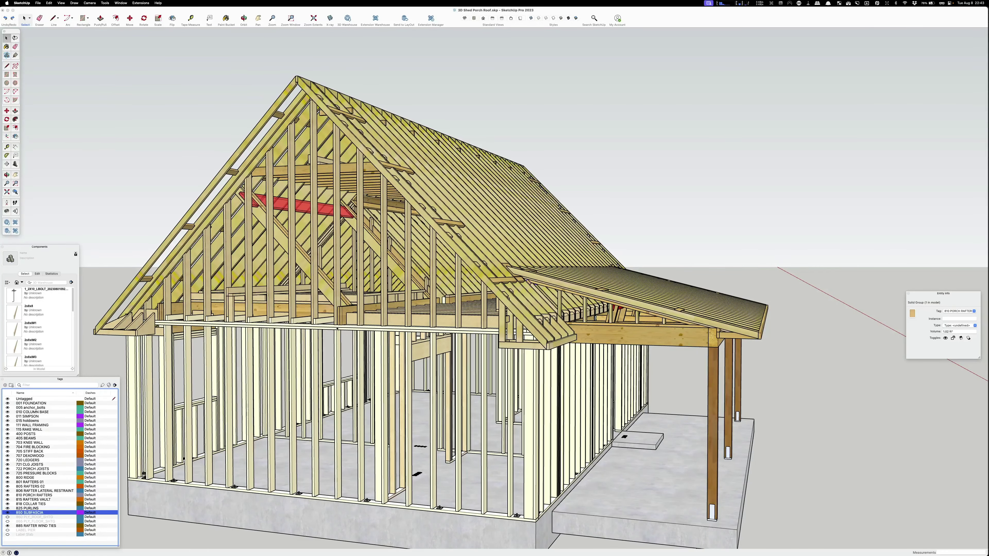
scroll(417, 335, down, 5)
middle_drag(460, 317, 417, 314)
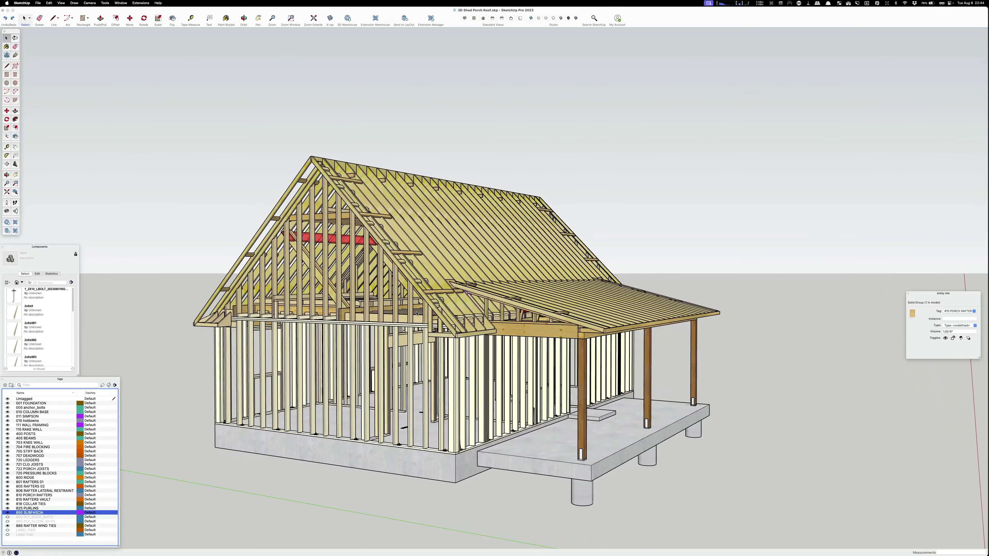
middle_drag(554, 290, 433, 295)
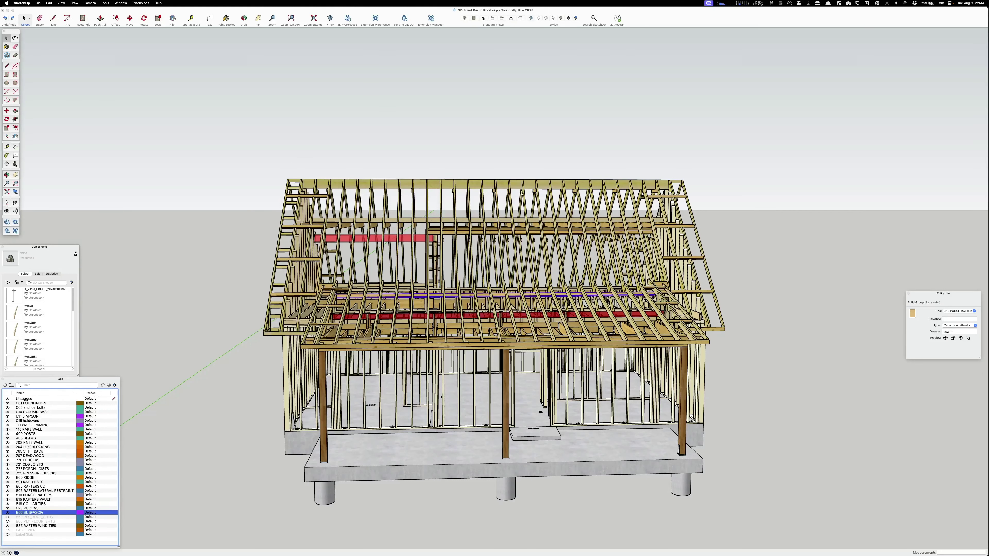
Select the neighbouring main rafters near the inner end of the vault, view them from the far porch corner, and clear the selection
click(437, 201)
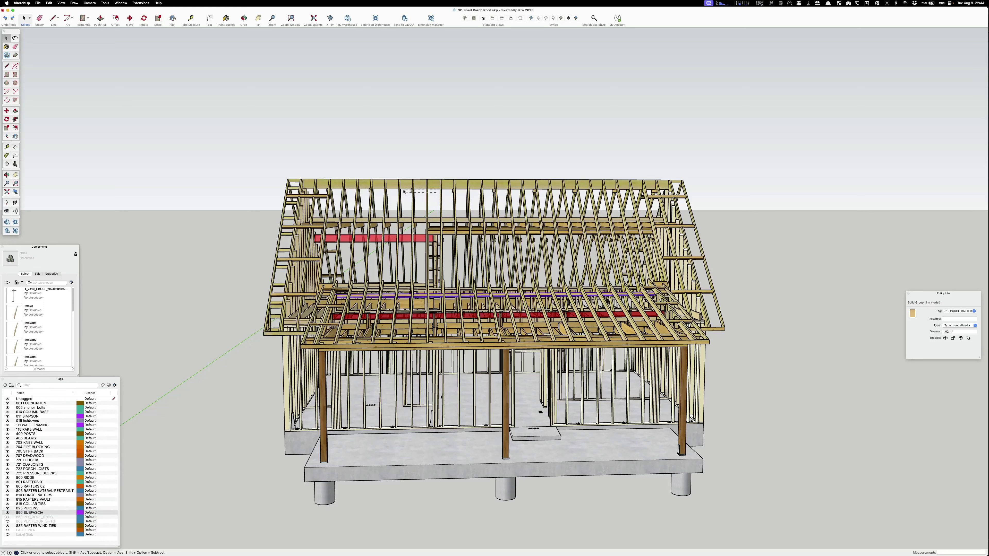
drag(404, 191, 415, 194)
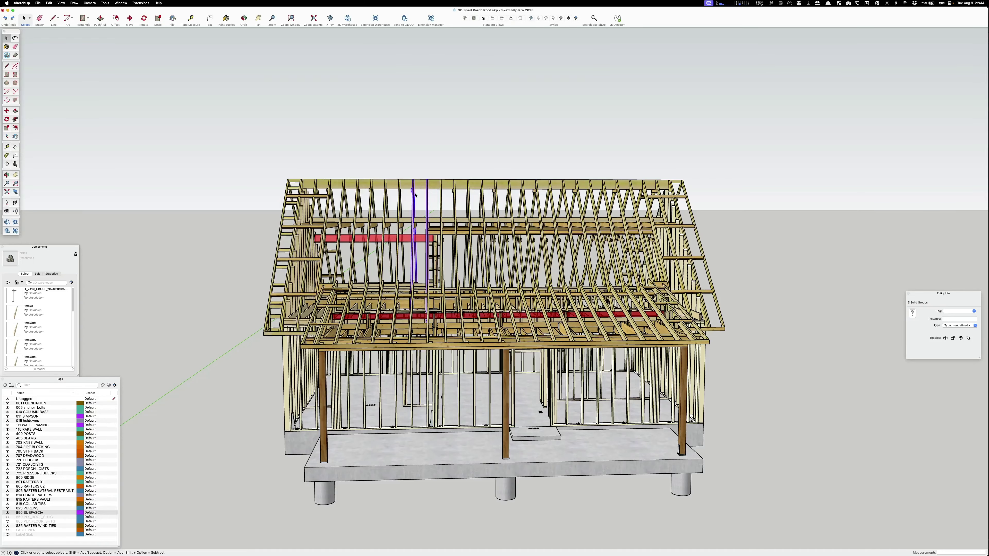
middle_drag(496, 174, 454, 183)
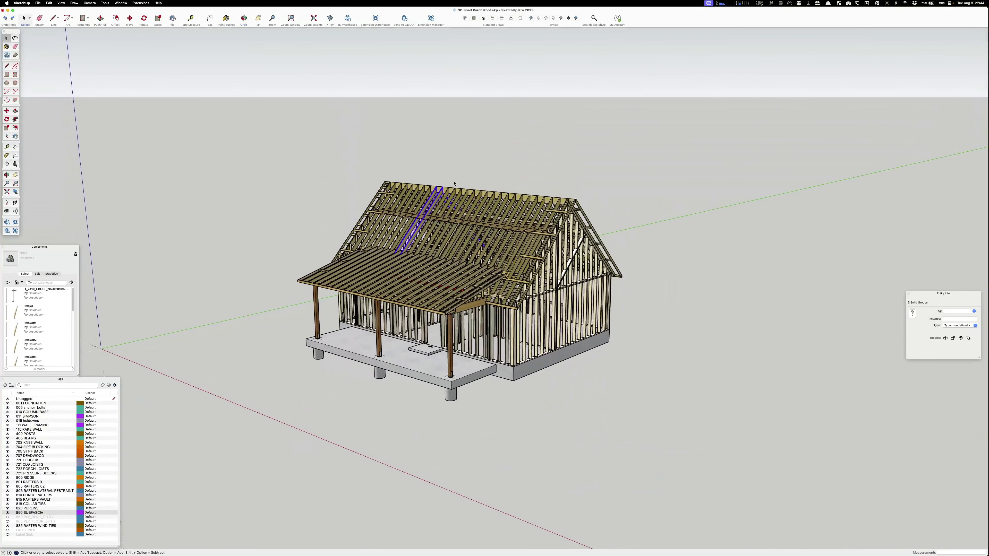
click(456, 163)
Compare the main and shed porch rafters from the vaulted gable corner and from the porch front
scroll(447, 214, up, 5)
middle_drag(531, 220, 704, 284)
scroll(455, 360, up, 5)
scroll(412, 277, down, 10)
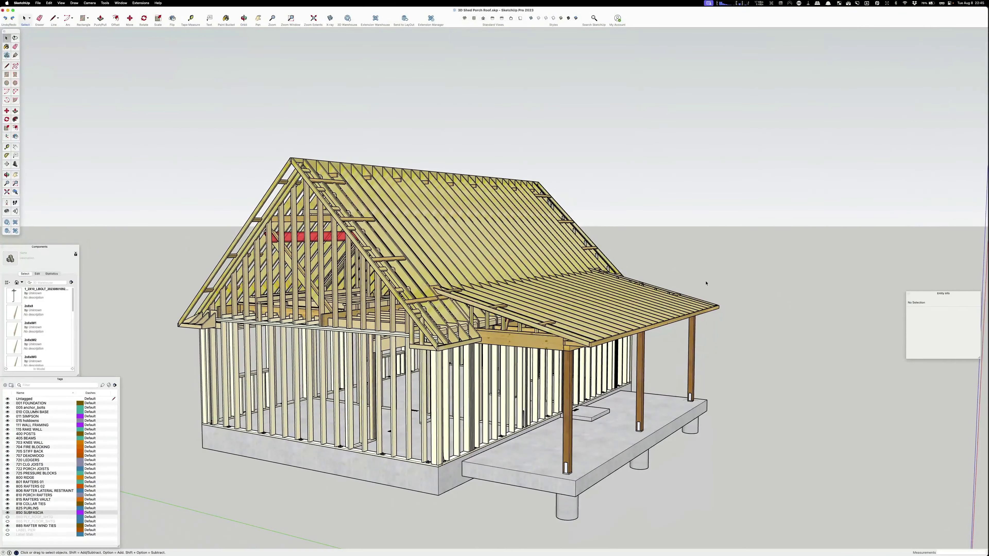
middle_drag(576, 276, 349, 307)
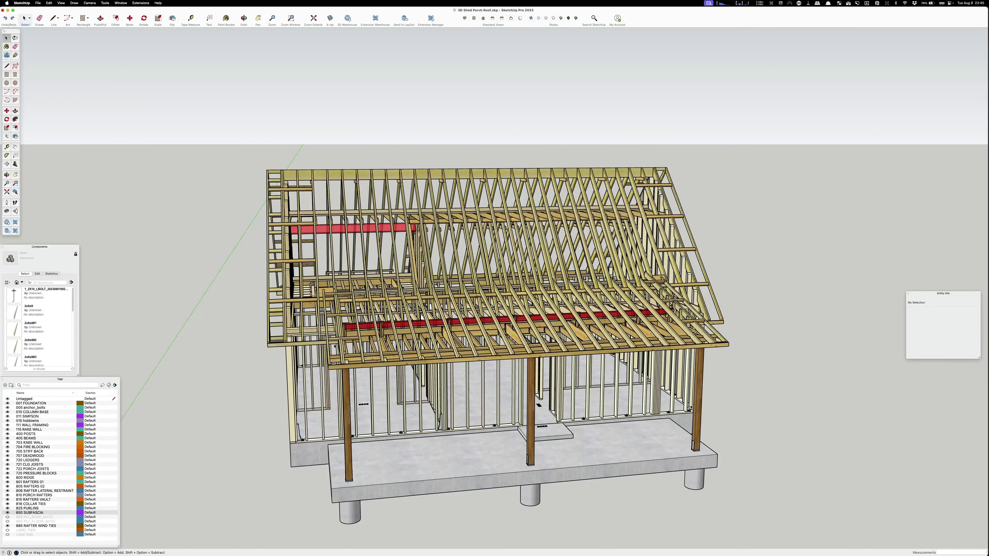
Inspect the porch roof's junction with the boxed gable eave and select the main rafter beside the outermost porch rafter
middle_drag(362, 343, 624, 336)
scroll(625, 336, up, 6)
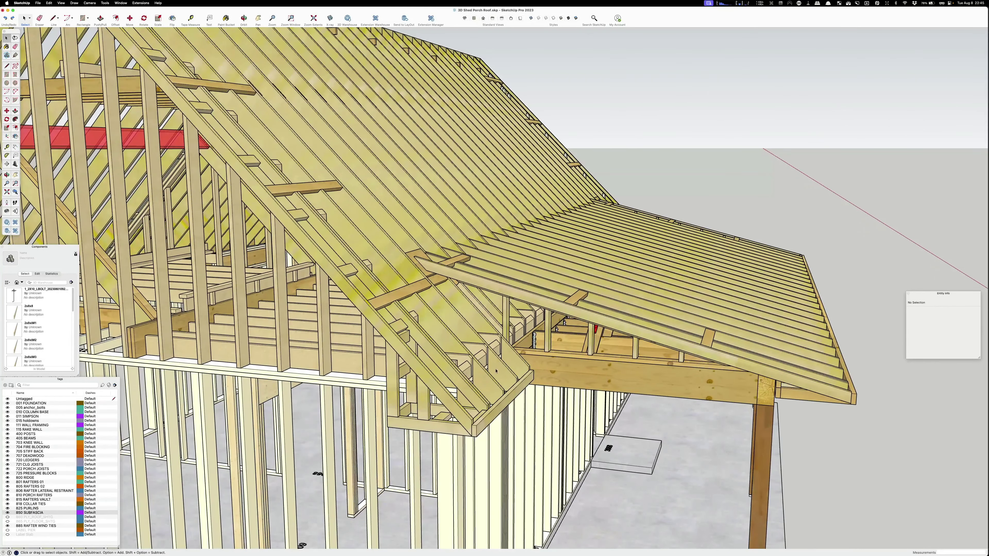
scroll(372, 316, down, 3)
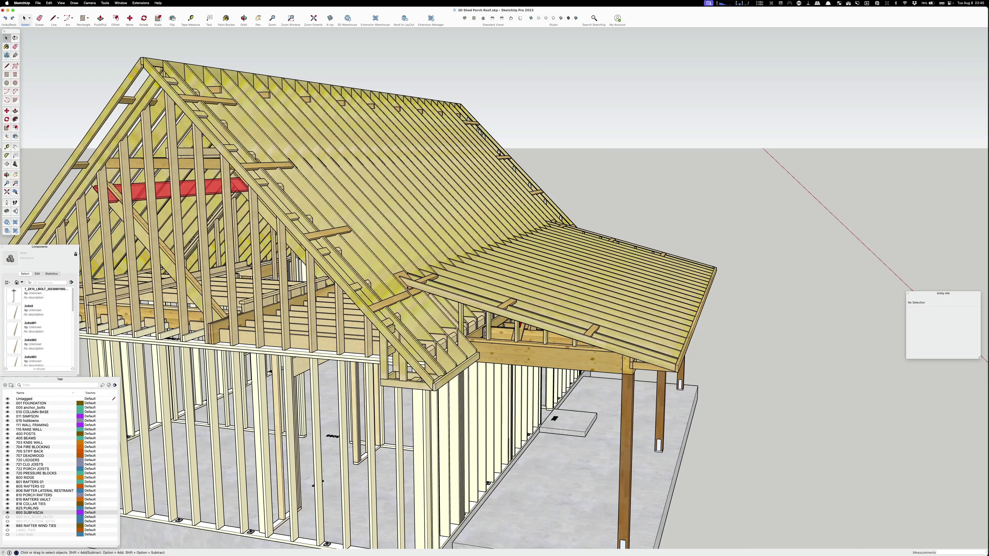
scroll(463, 344, up, 3)
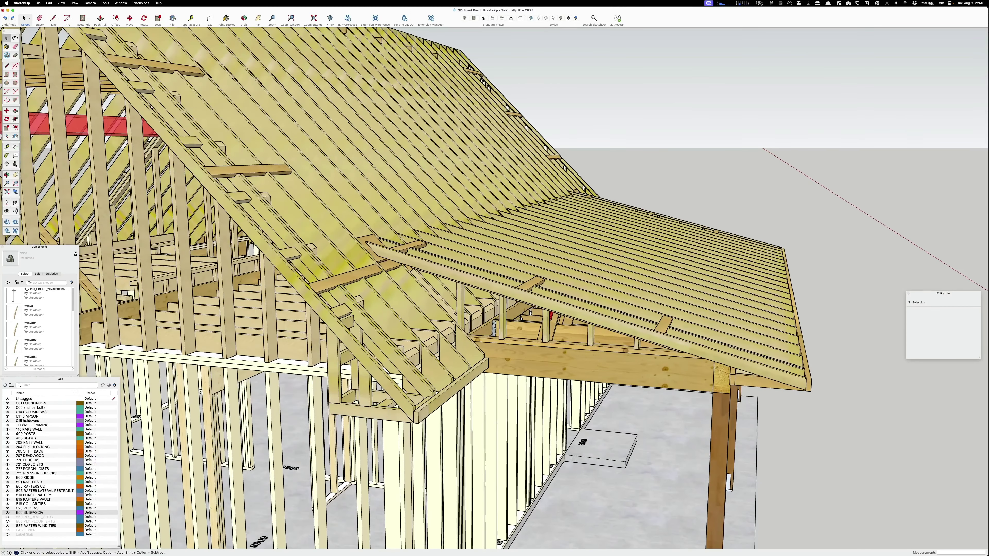
click(413, 290)
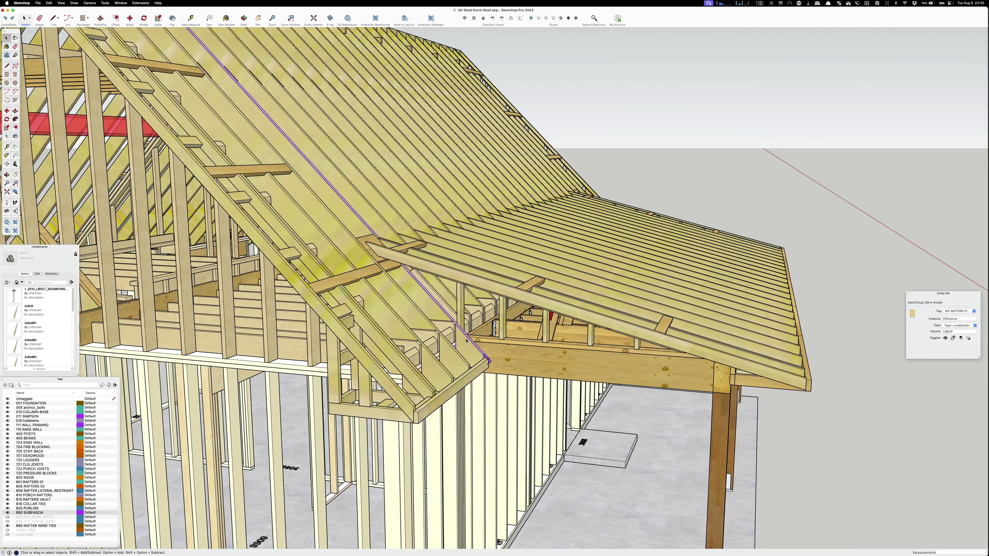
scroll(437, 321, down, 5)
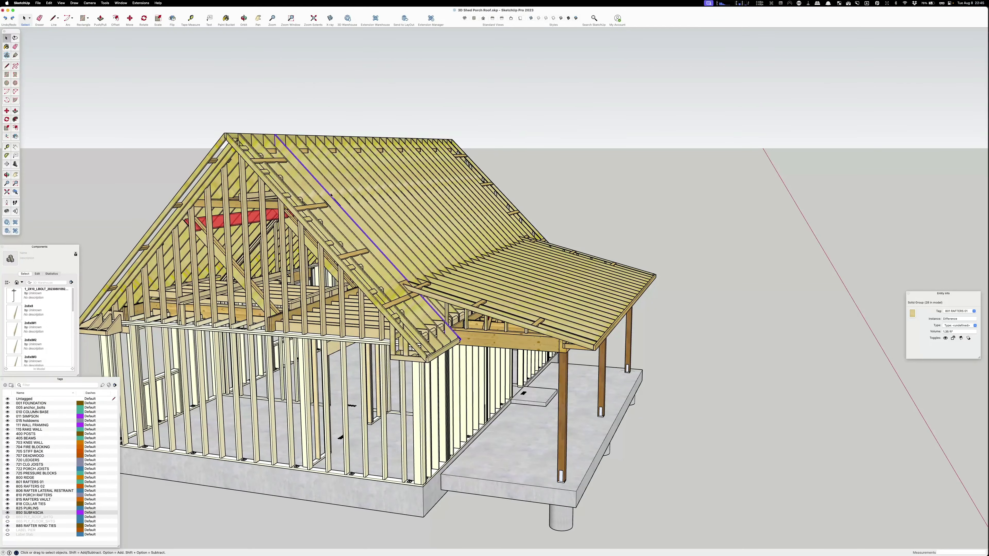
Look up through the gable wall at the beams, joists and loft framing from below
middle_drag(380, 186, 236, 258)
scroll(308, 215, up, 6)
scroll(236, 258, up, 4)
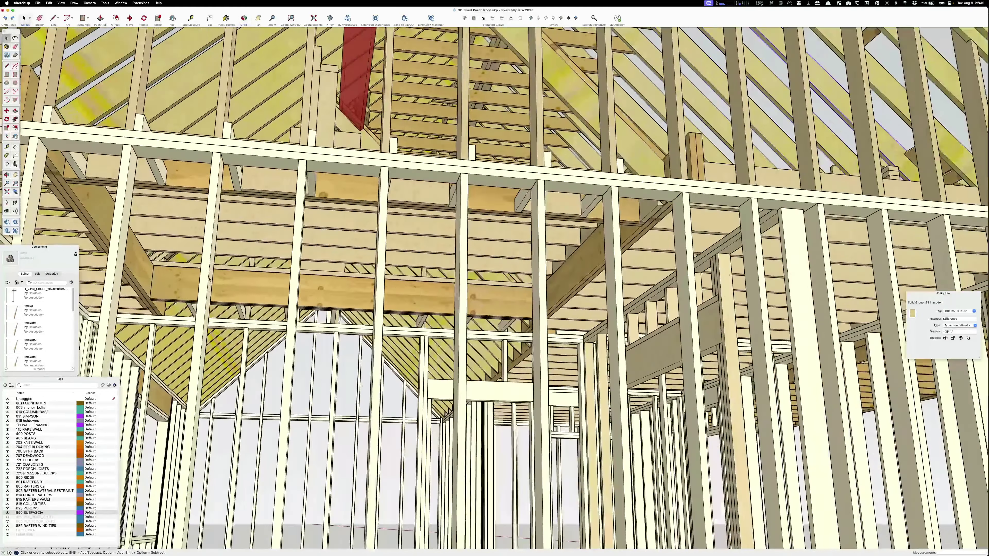